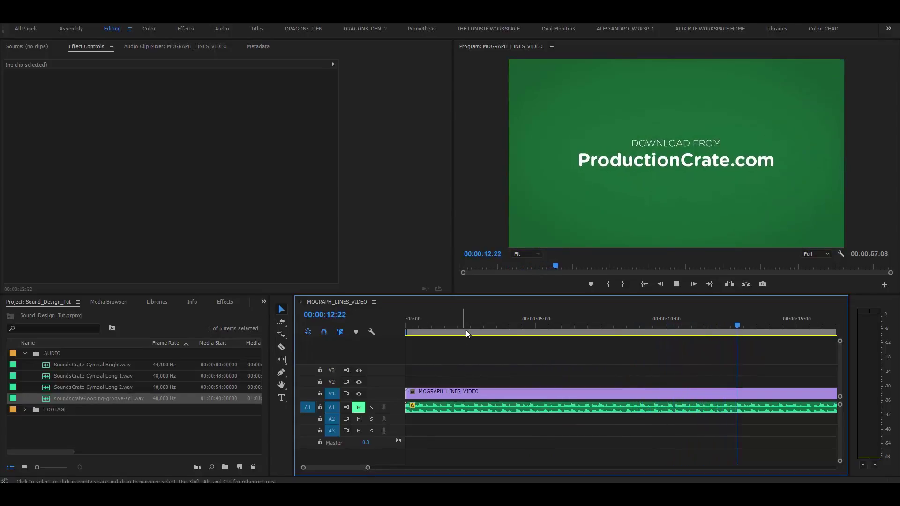
Play the sequence from the start with the timeline zoomed out to show the whole groove
key(Home)
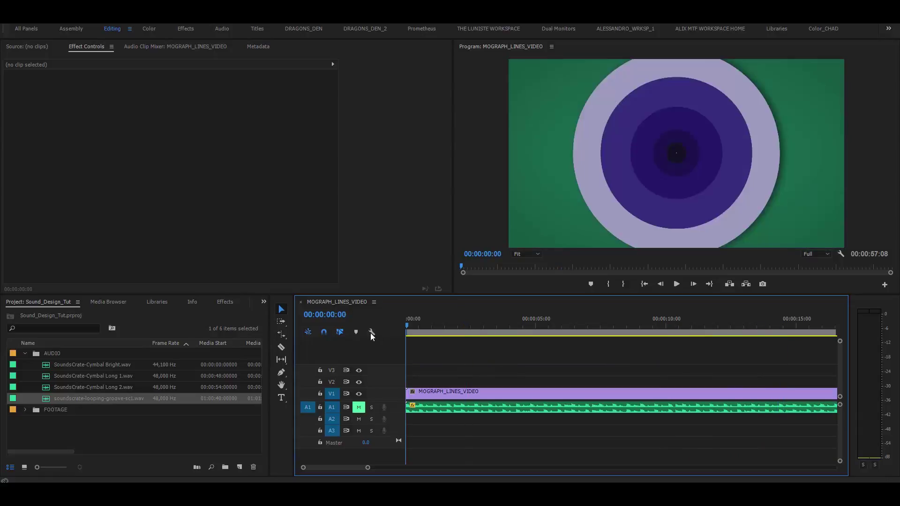
key(space)
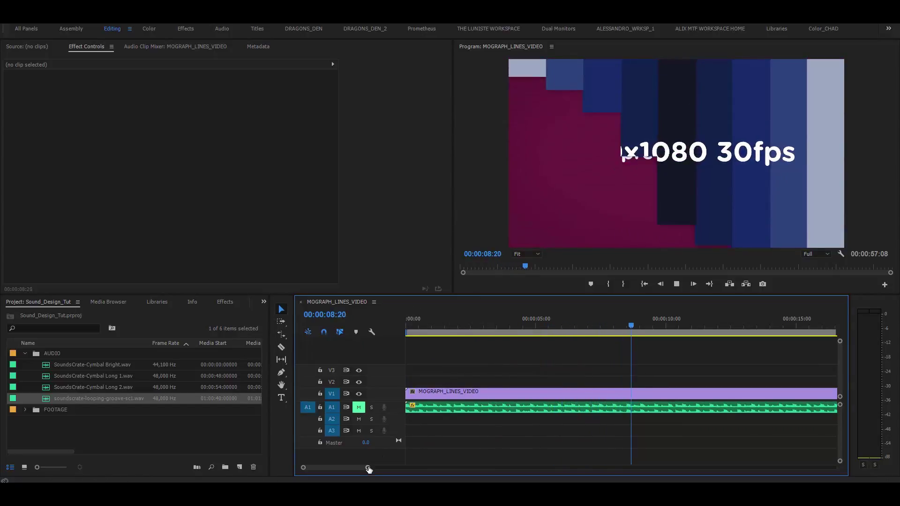
drag(367, 467, 445, 467)
key(space)
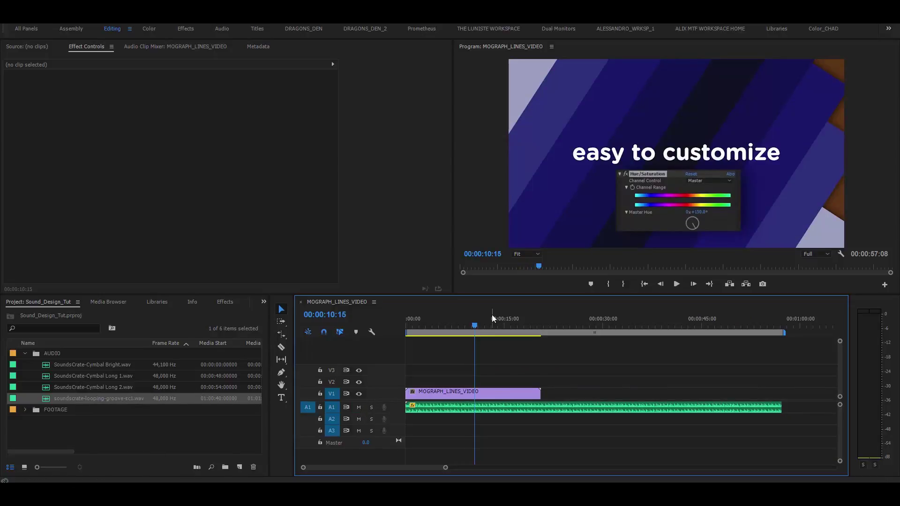
key(Home)
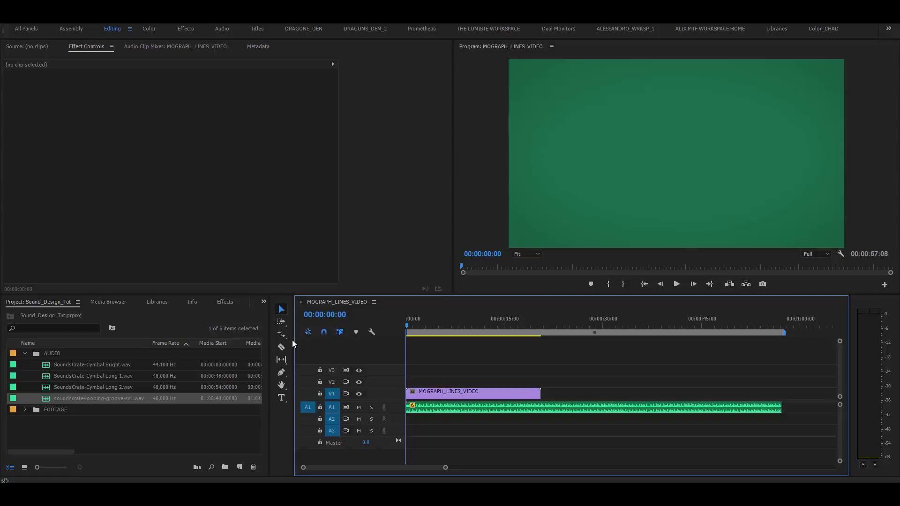
key(space)
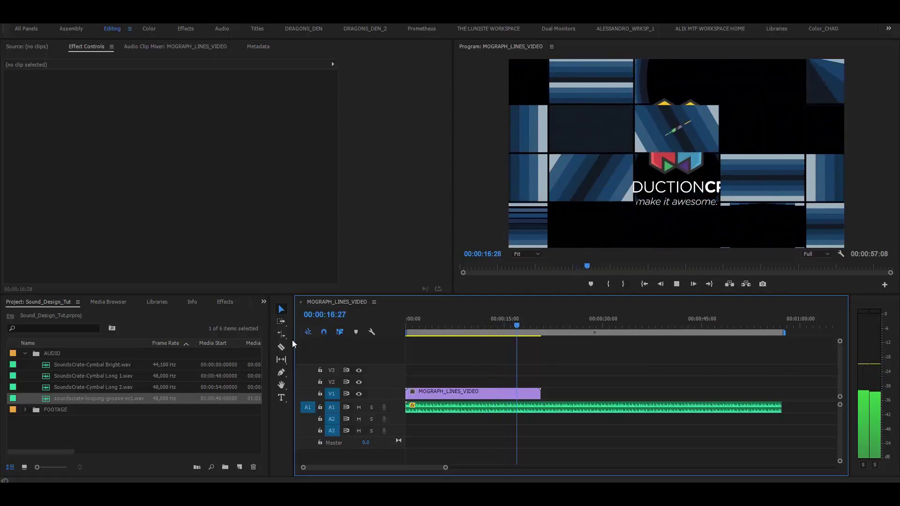
Razor-cut the groove at the video's end (20:22) and delete the tail beyond it
key(c)
key(Down)
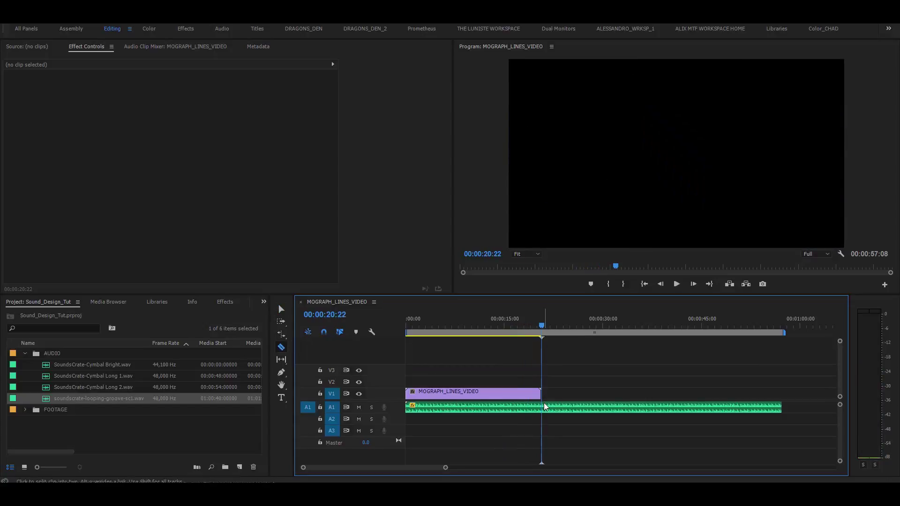
click(543, 405)
key(v)
click(566, 407)
key(Delete)
Preview the groove, then drag its end back to about 17 seconds
click(463, 325)
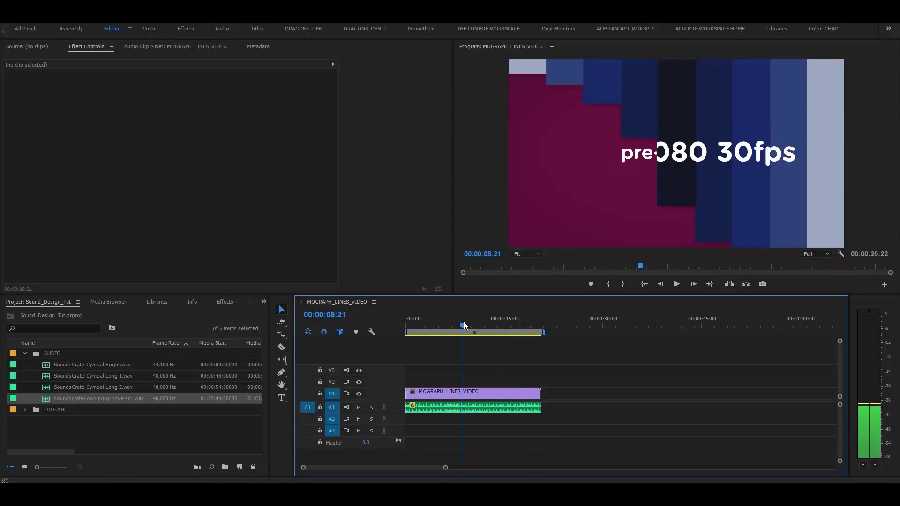
drag(463, 322, 462, 322)
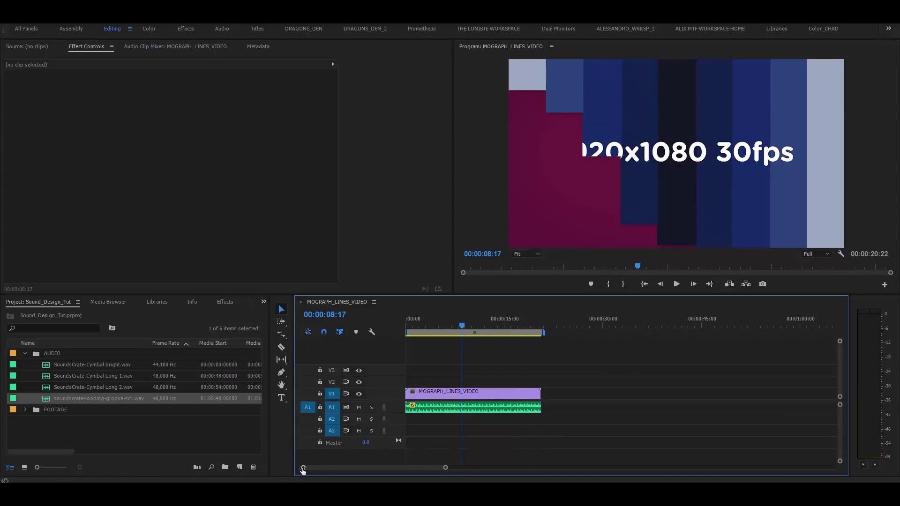
key(equal)
key(equal)
key(equal)
key(space)
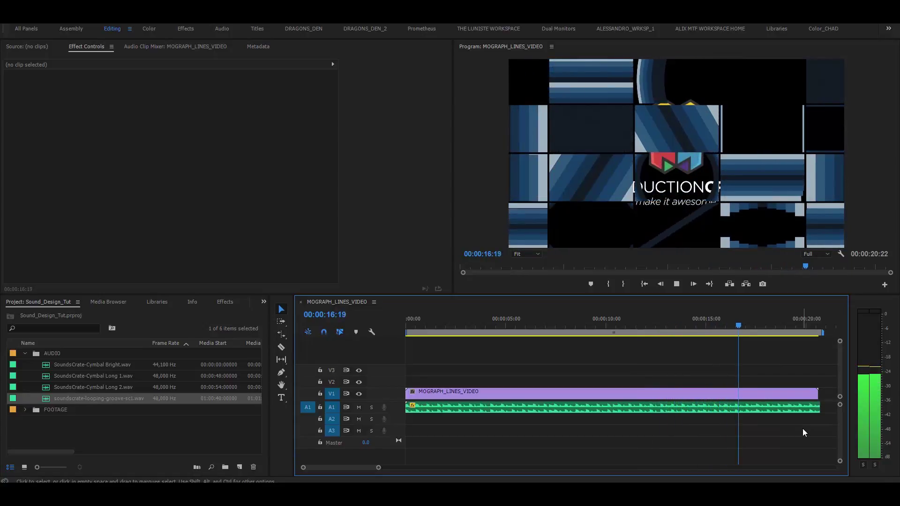
key(space)
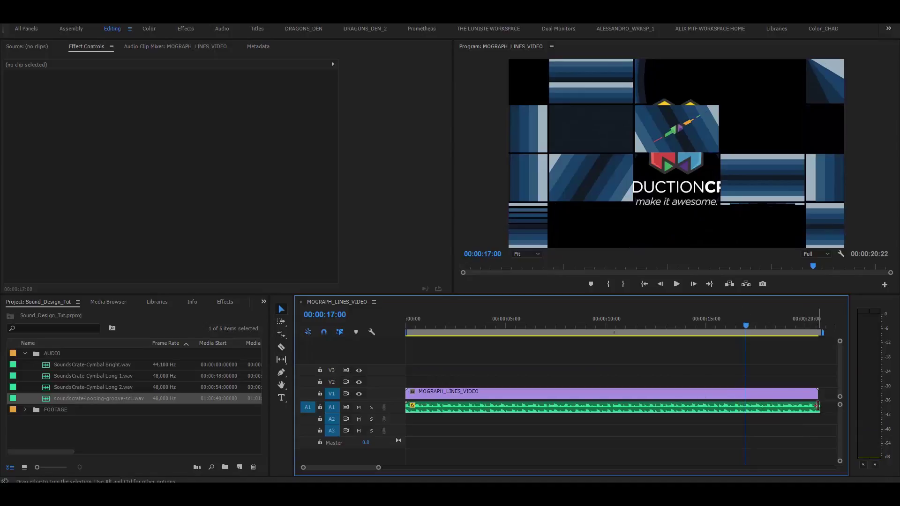
drag(817, 406, 753, 391)
Add a ruler marker at 17 seconds and play through the groove's ending
right_click(745, 313)
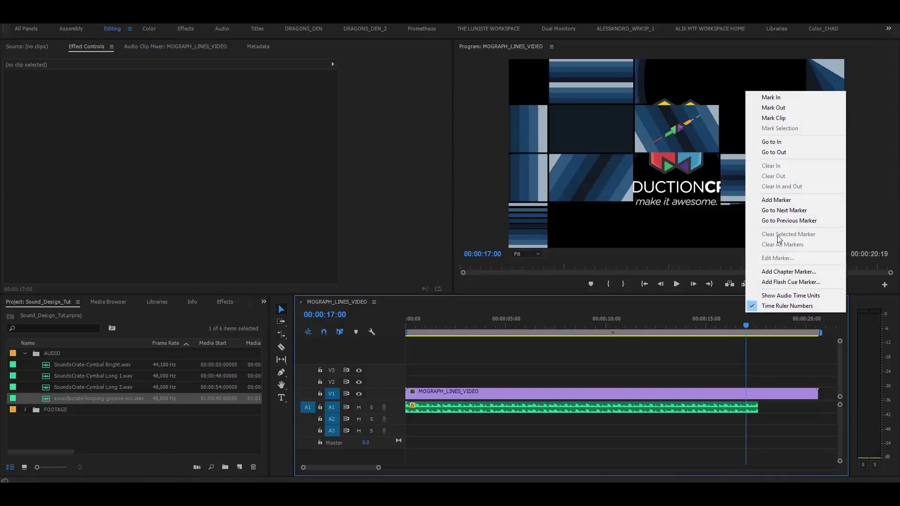
click(776, 199)
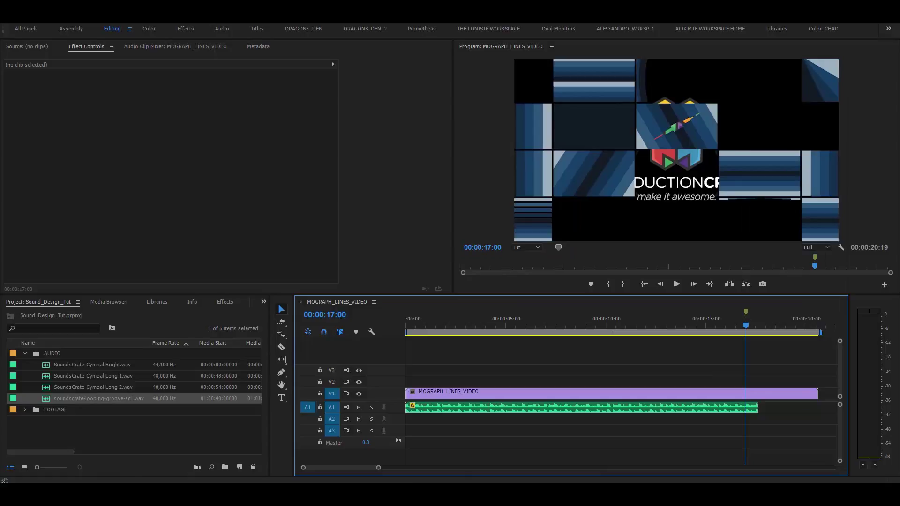
drag(304, 467, 312, 467)
key(space)
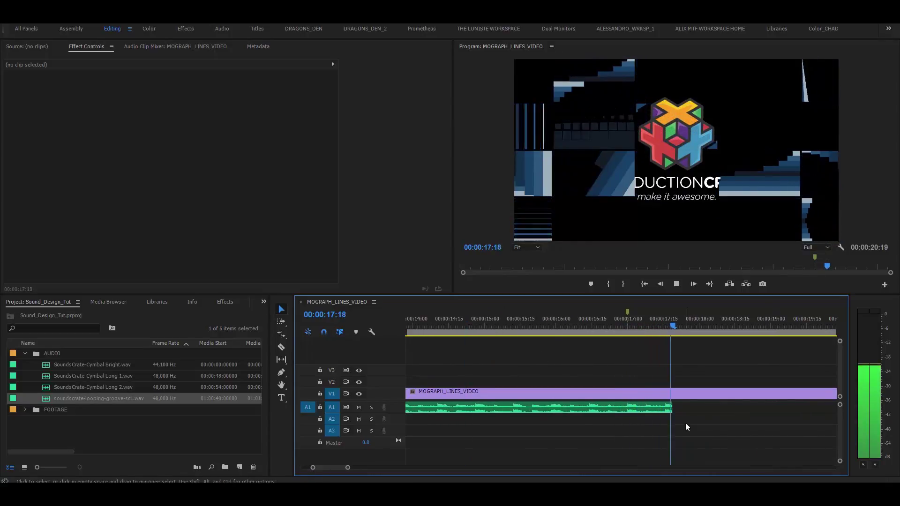
key(space)
Trim the groove's out point to about 00:00:17:14 and play back the trimmed ending
drag(660, 322, 646, 325)
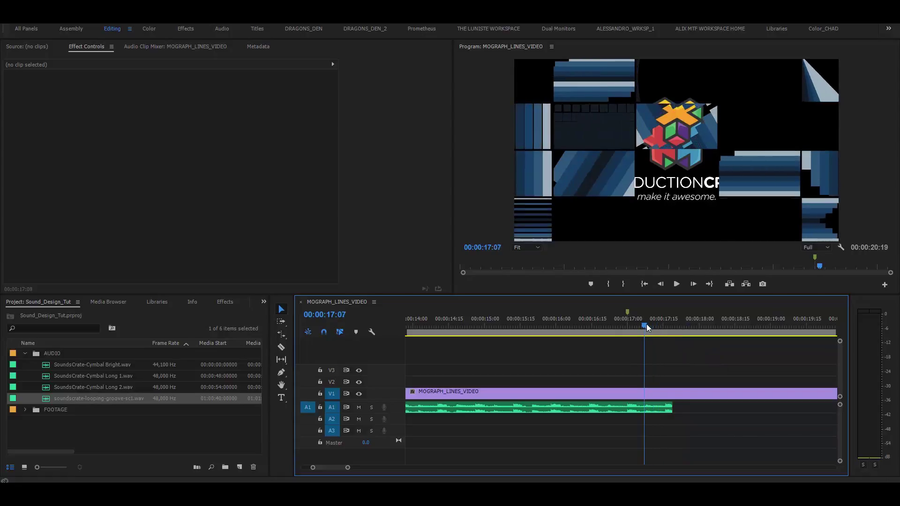
key(space)
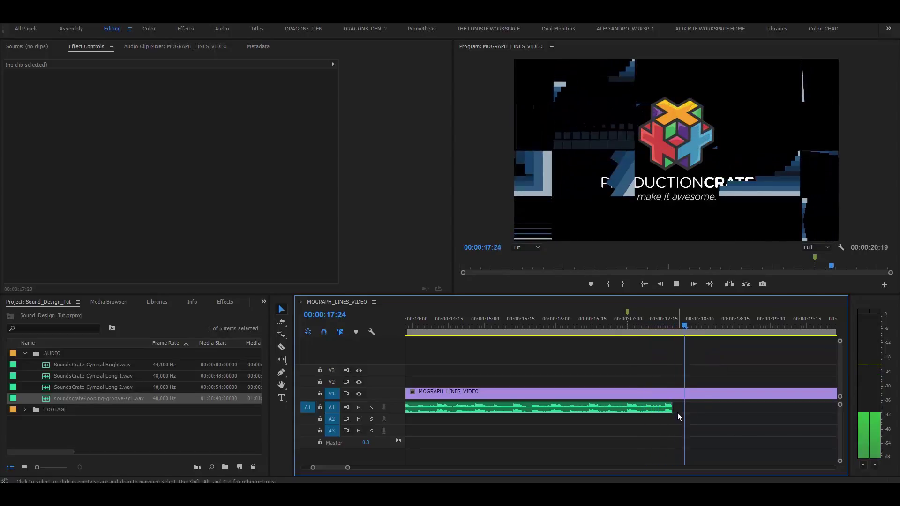
key(space)
drag(673, 403, 664, 405)
key(space)
Razor the groove at 00:00:17:04 where the last note starts and select the 11-frame tail clip
key(c)
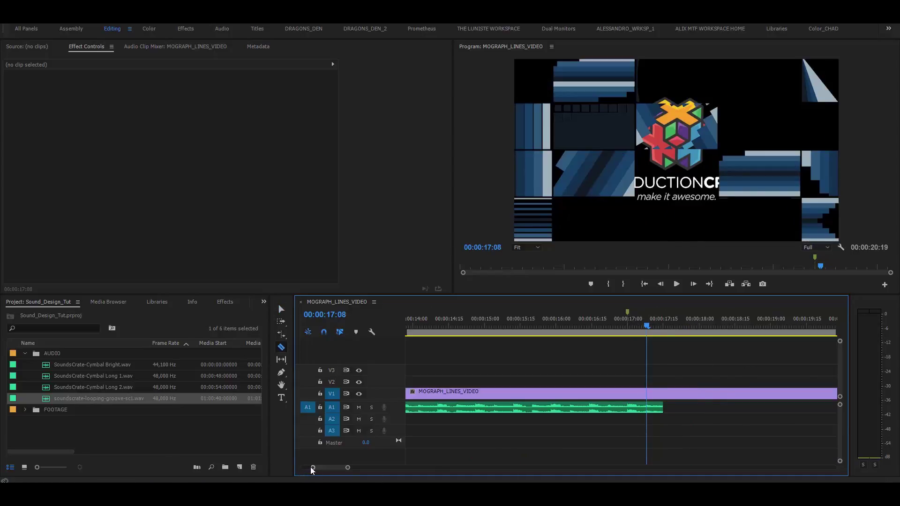
drag(312, 468, 322, 467)
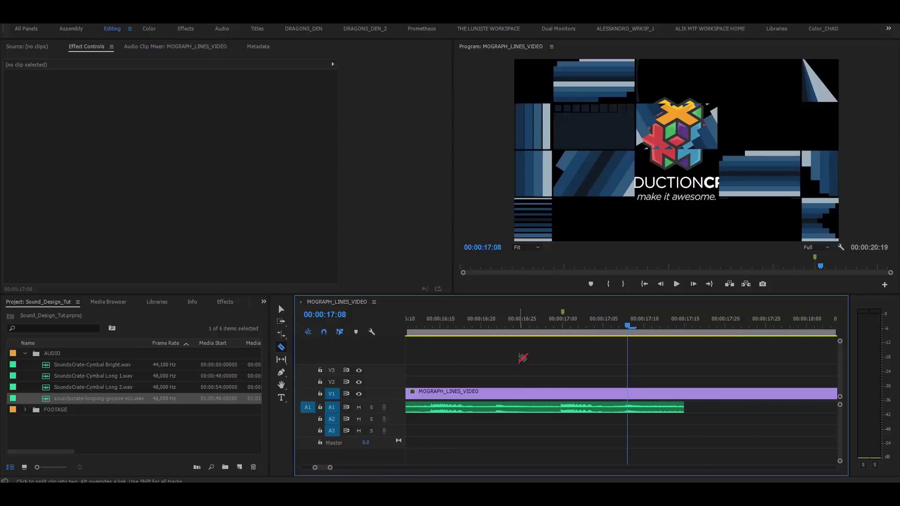
drag(530, 325, 554, 326)
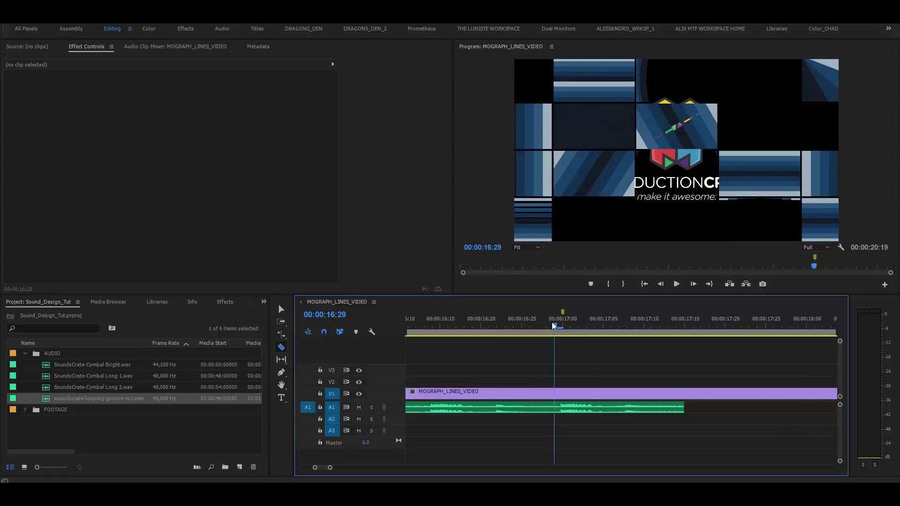
drag(554, 326, 595, 330)
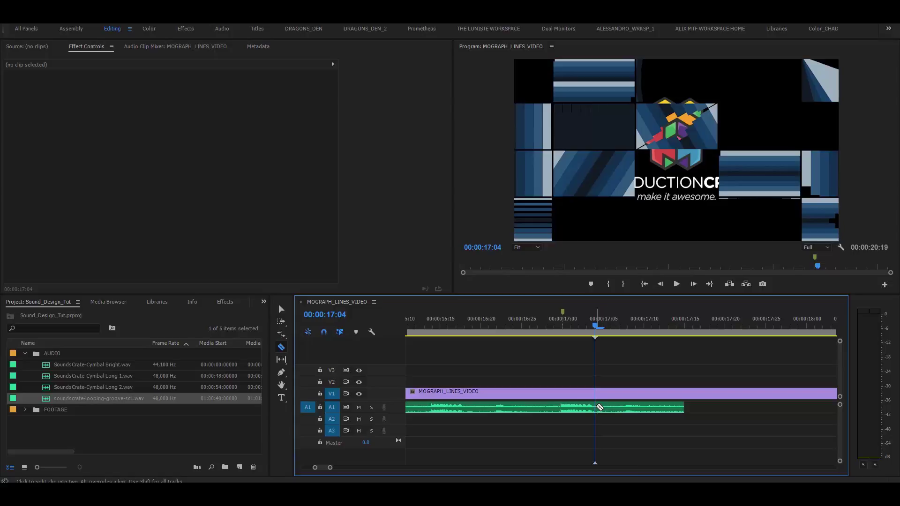
click(598, 406)
key(v)
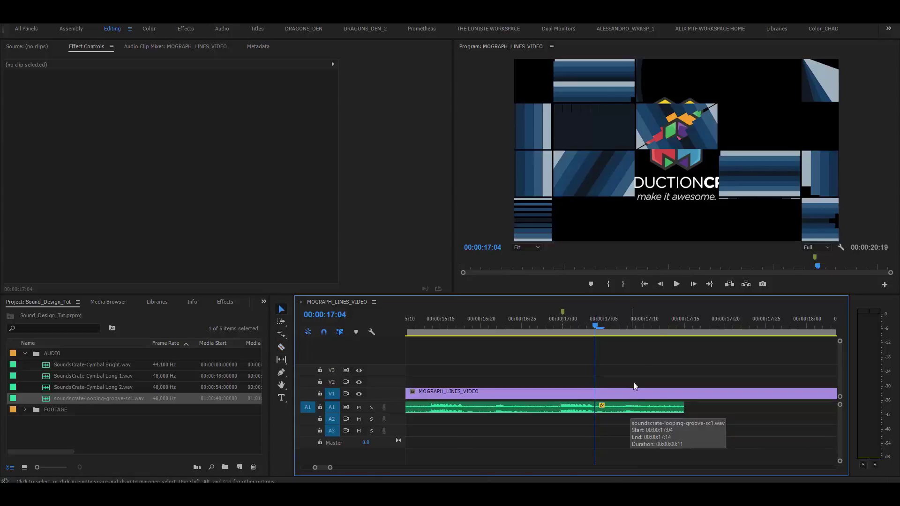
click(634, 409)
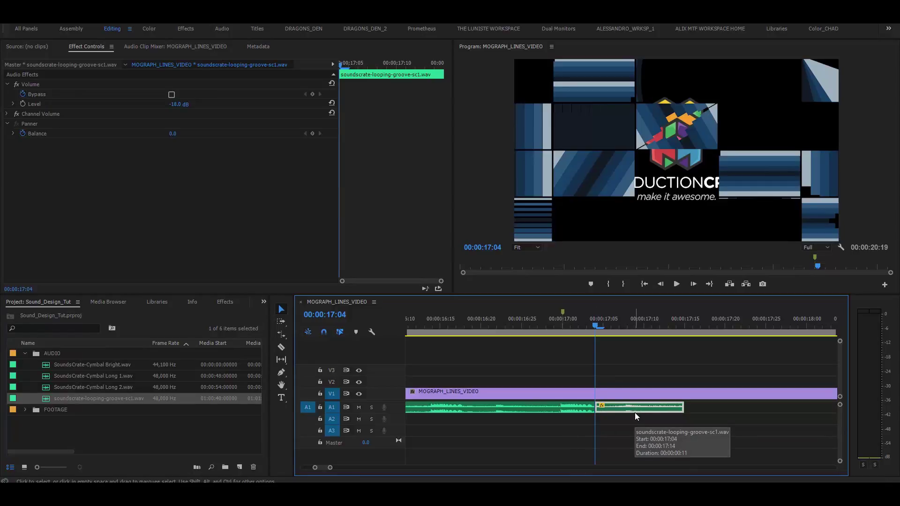
Turn on Maintain Audio Pitch in the final note clip's Speed/Duration settings
right_click(634, 412)
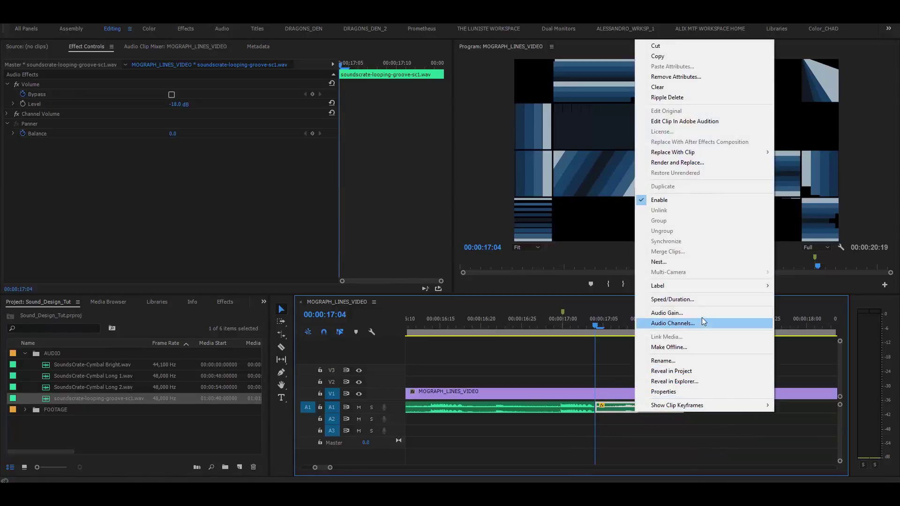
click(703, 298)
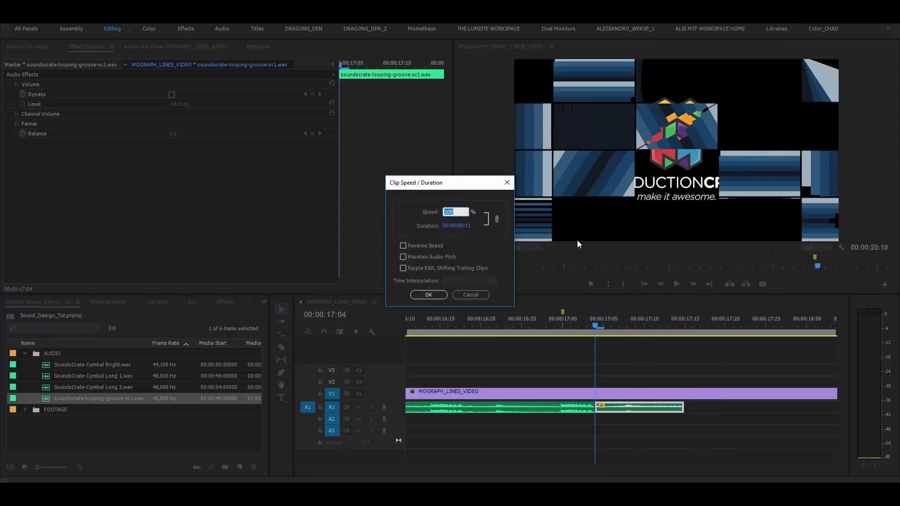
click(427, 258)
click(428, 294)
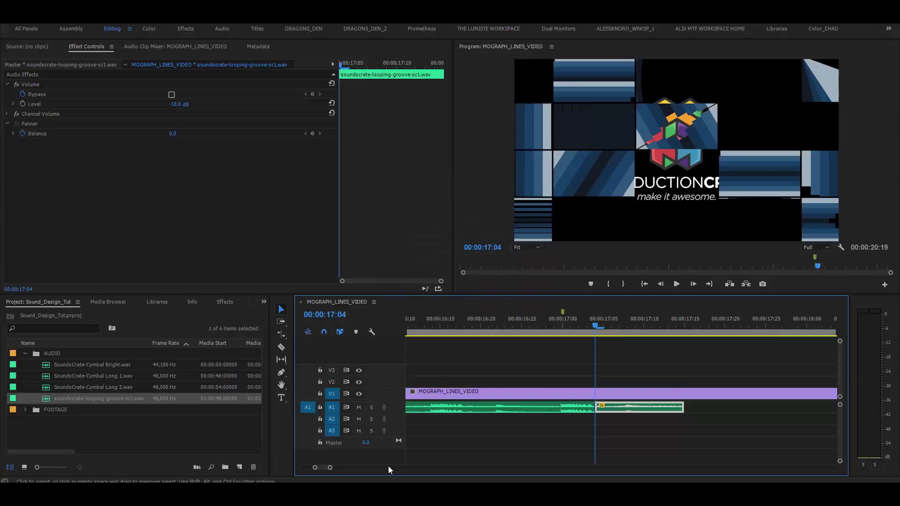
Rate-stretch the final note clip longer and preview the slowed ending
key(minus)
key(minus)
key(minus)
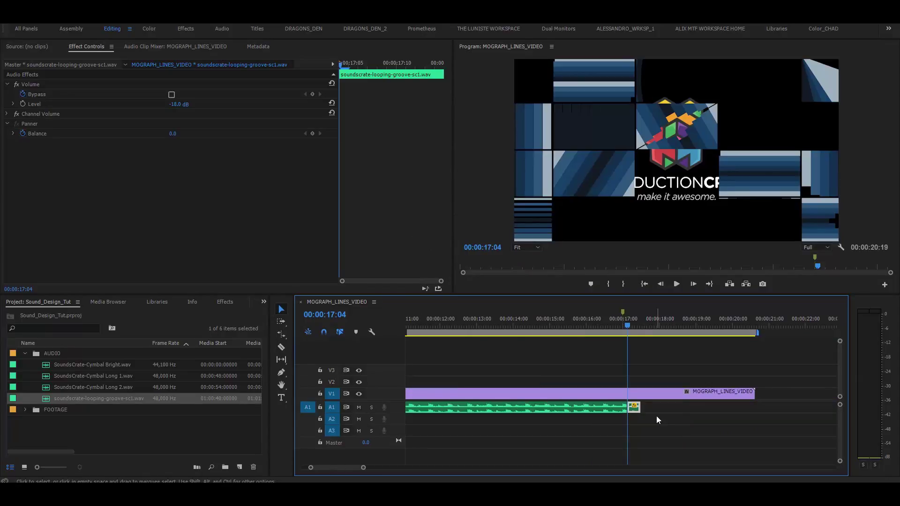
key(r)
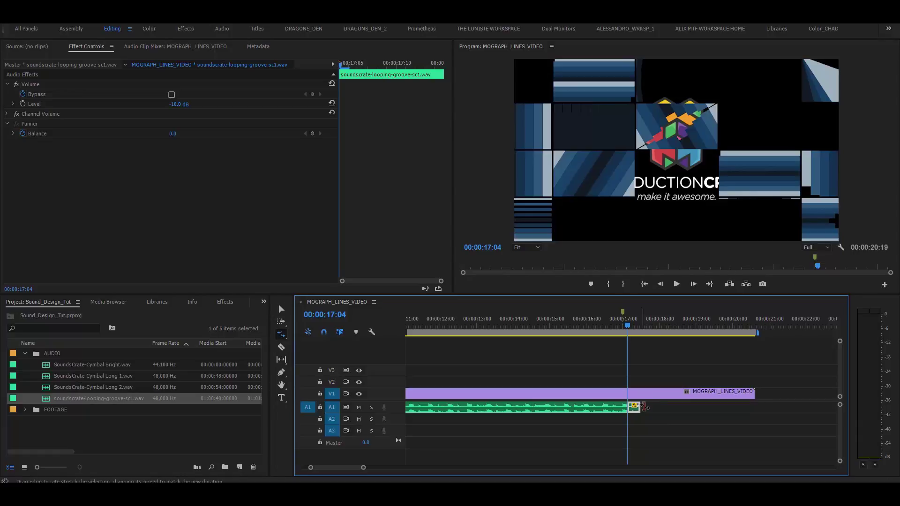
click(661, 407)
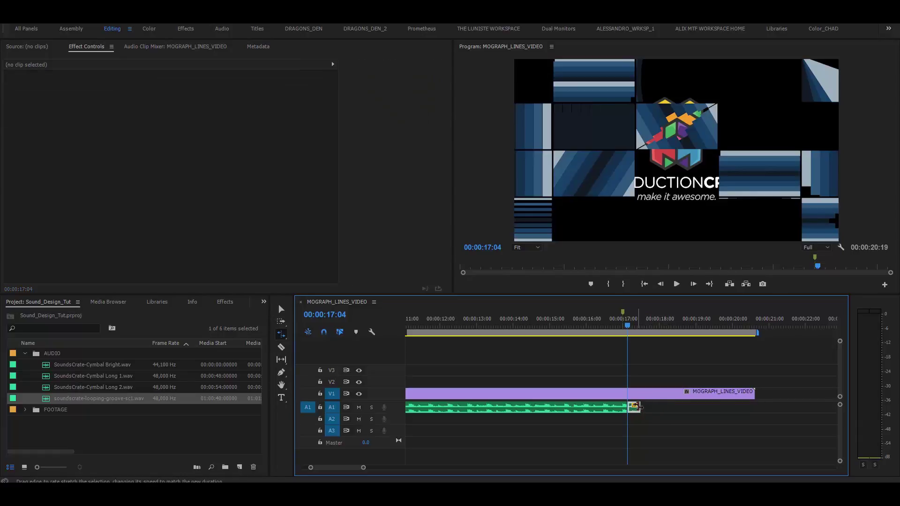
drag(637, 407, 695, 412)
drag(631, 313, 609, 314)
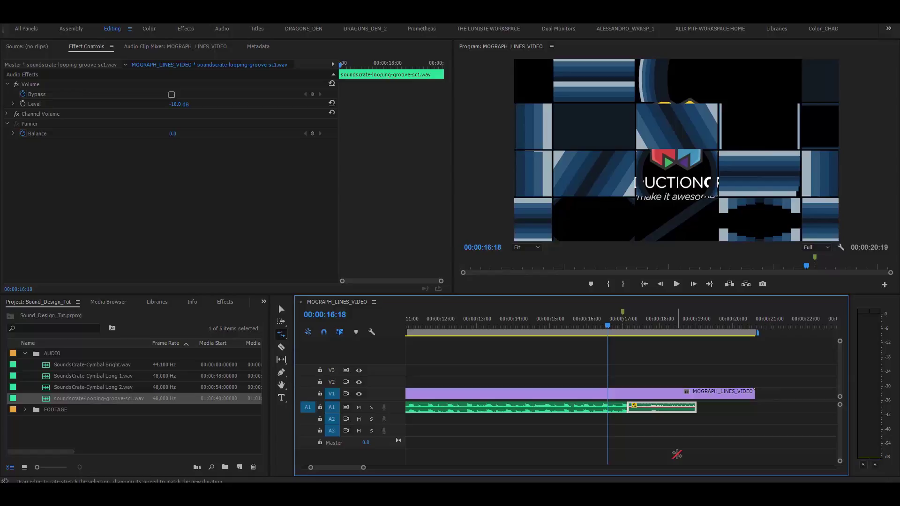
key(space)
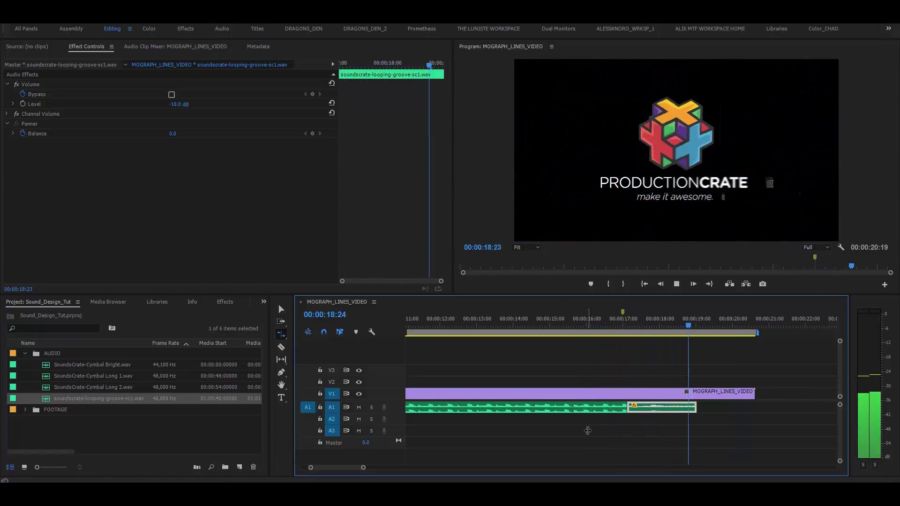
key(space)
drag(310, 467, 314, 467)
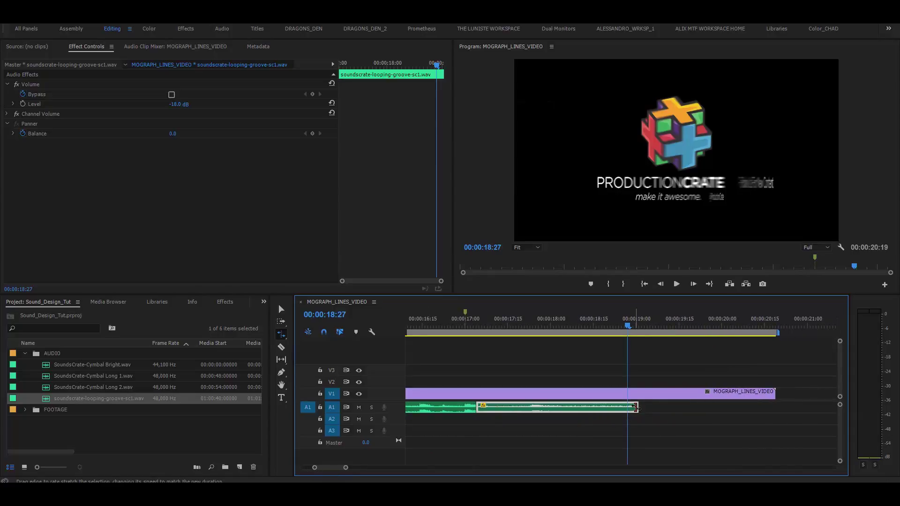
Extend the final clip's end by about 1:09 to roughly 21 s and play it from 15:14
key(v)
drag(636, 407, 809, 408)
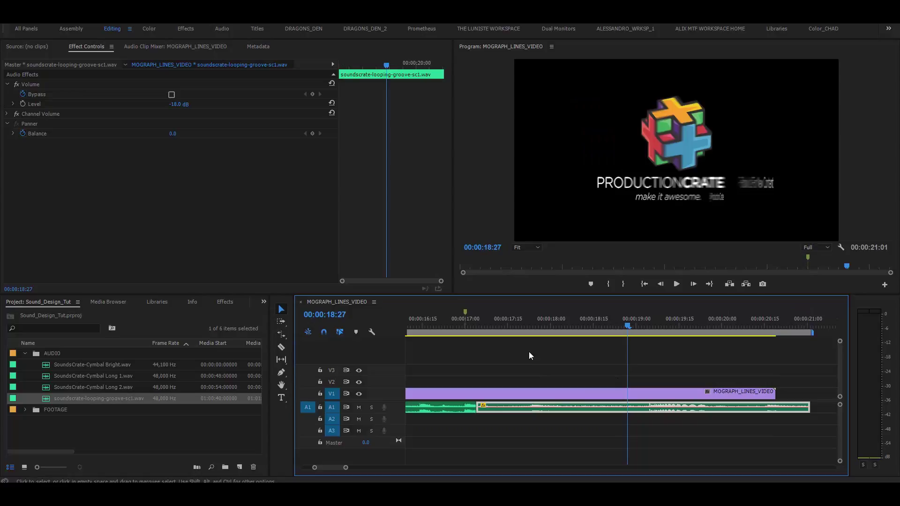
drag(346, 467, 361, 467)
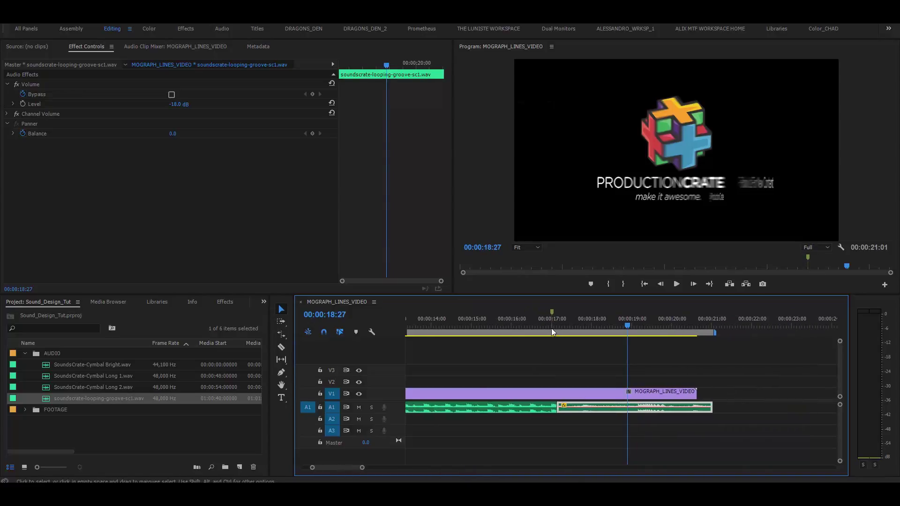
click(491, 324)
key(space)
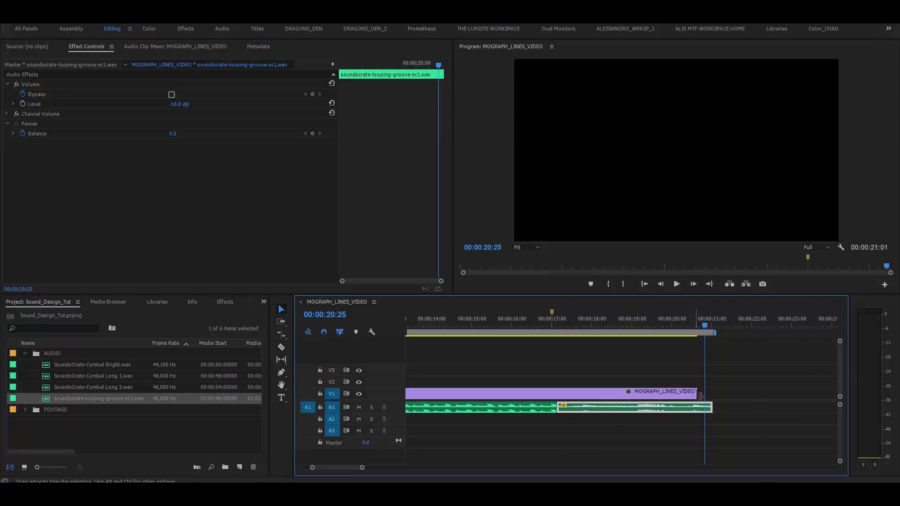
Trim the final clip's end 1:22 shorter to about 18 s, then tighten its start edge
drag(696, 405, 638, 402)
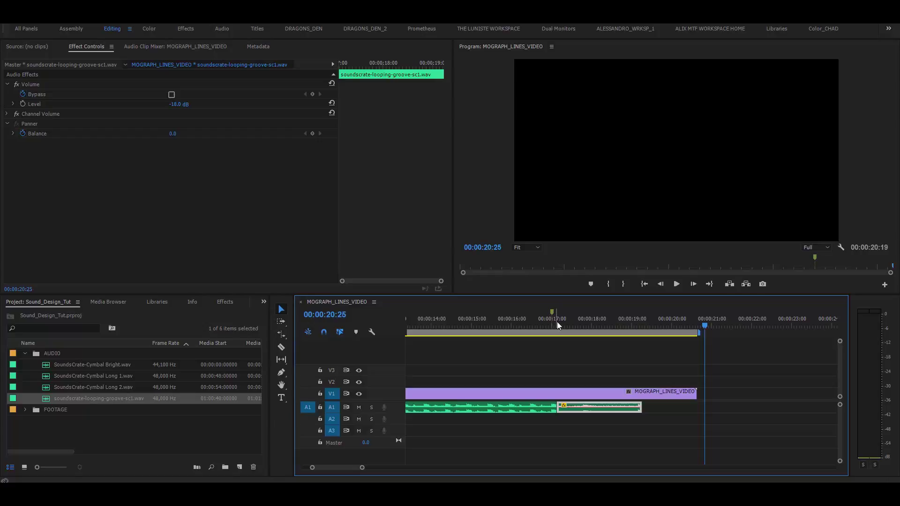
click(469, 324)
key(Return)
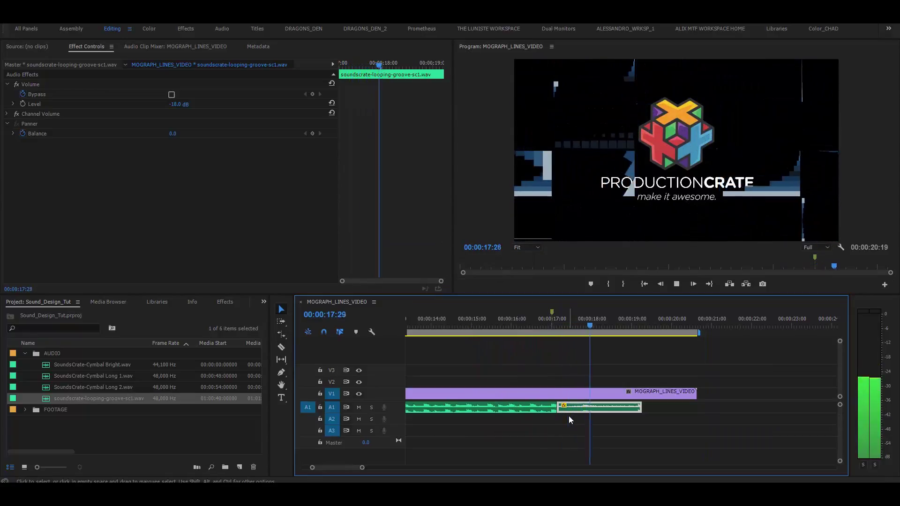
key(space)
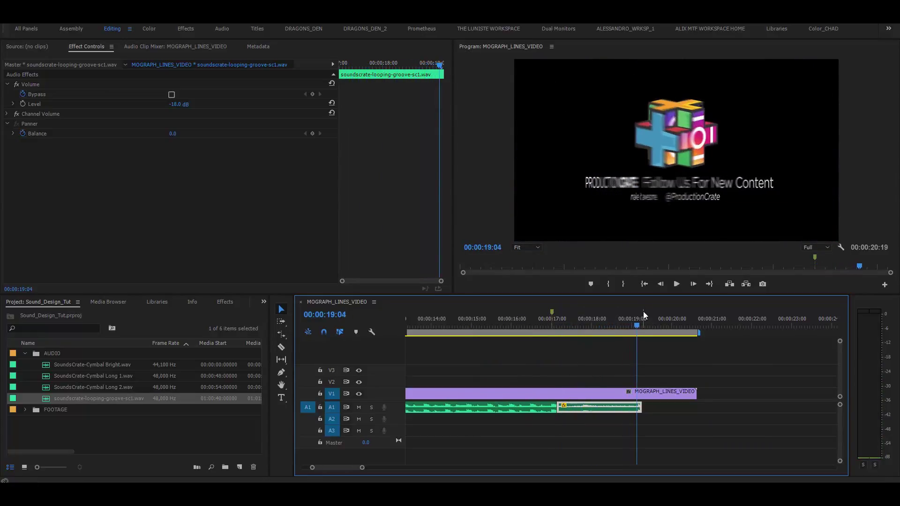
key(Left)
key(Left)
key(Left)
key(Left)
key(Left)
key(Left)
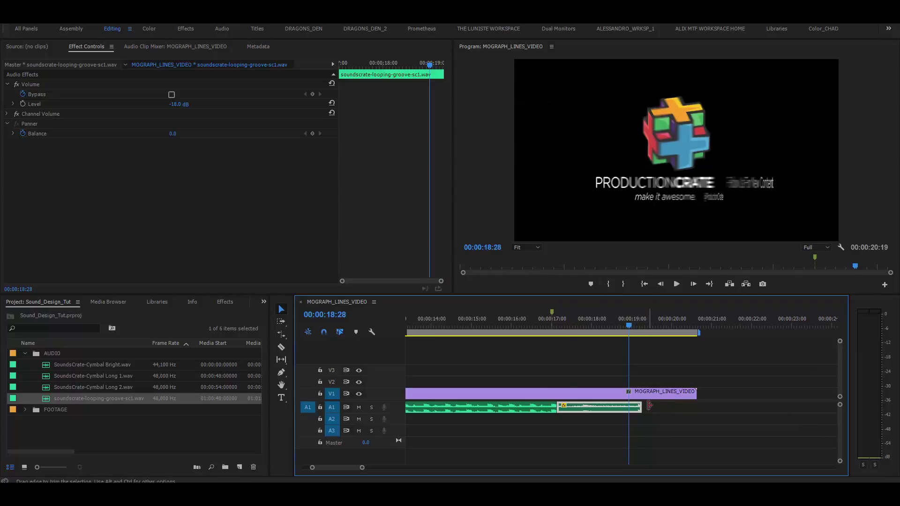
drag(641, 406, 635, 406)
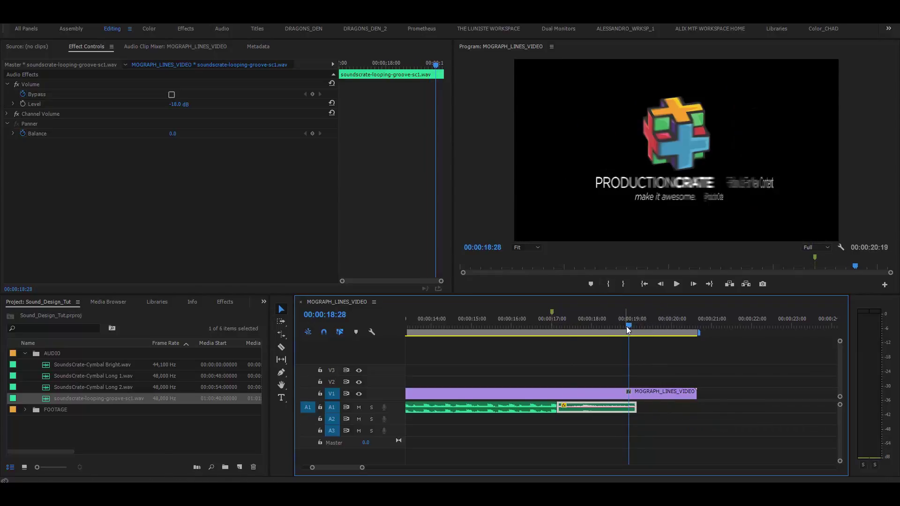
drag(628, 331, 591, 331)
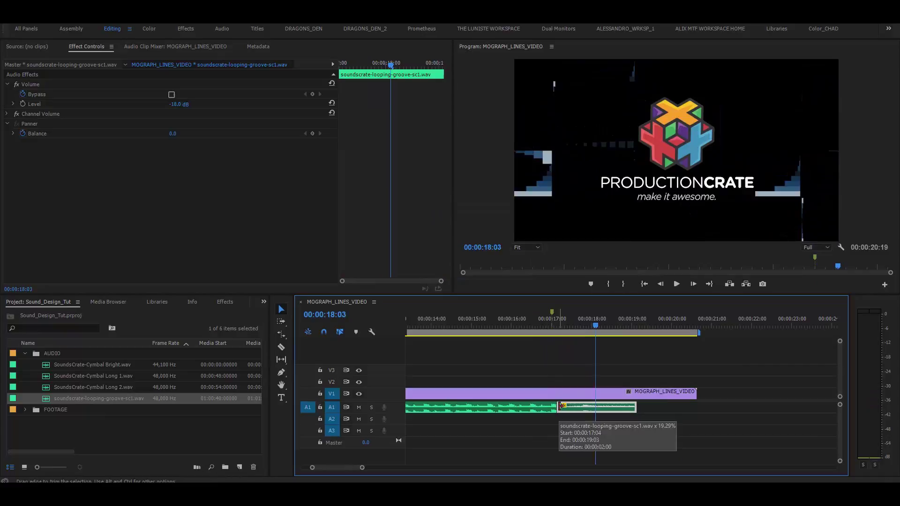
drag(562, 407, 588, 404)
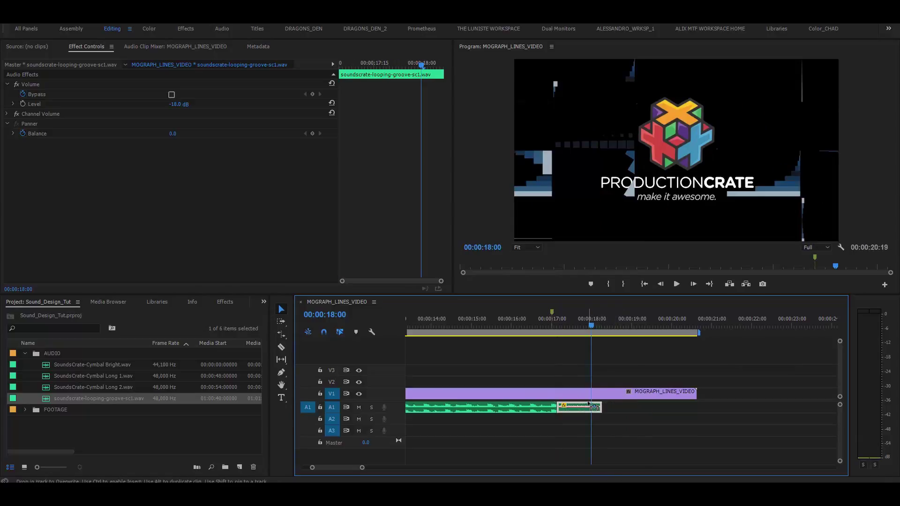
click(435, 324)
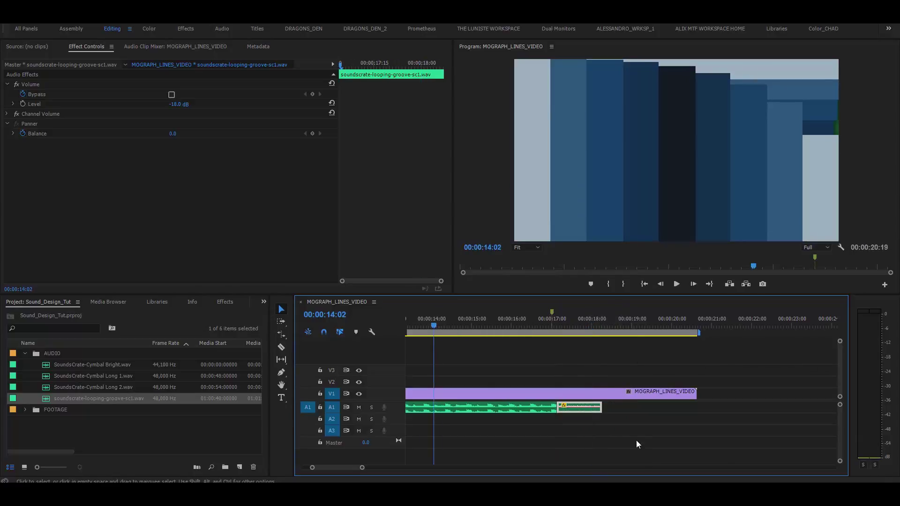
key(space)
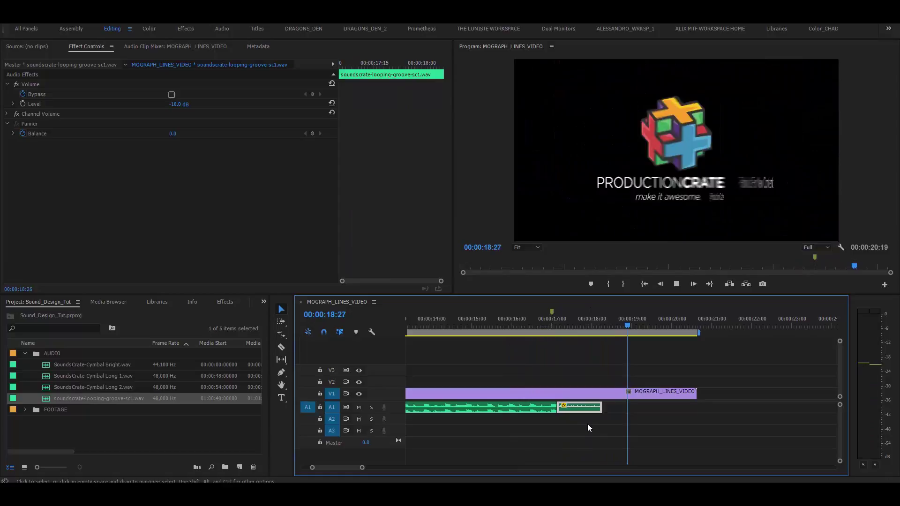
key(space)
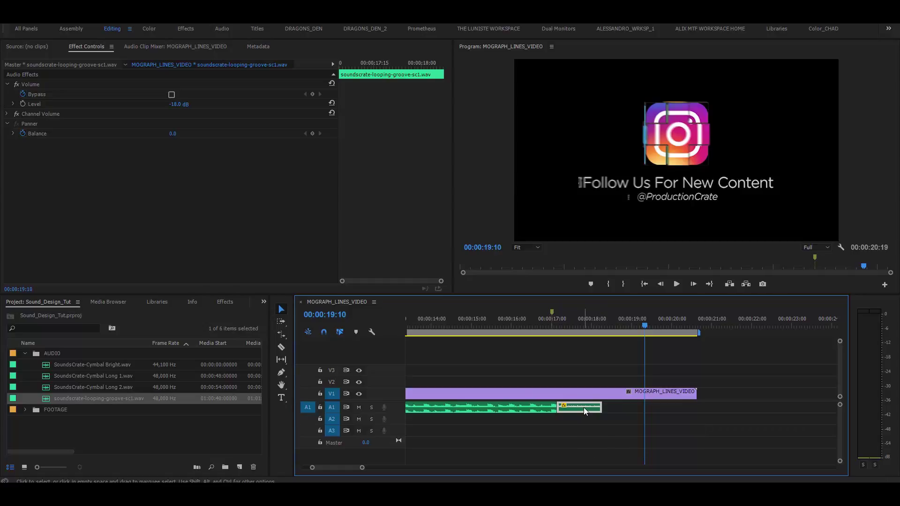
click(555, 356)
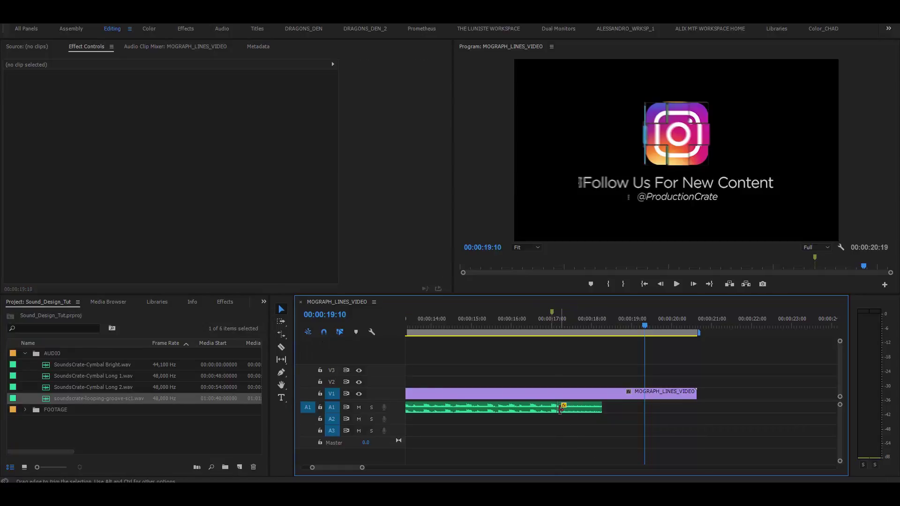
click(576, 408)
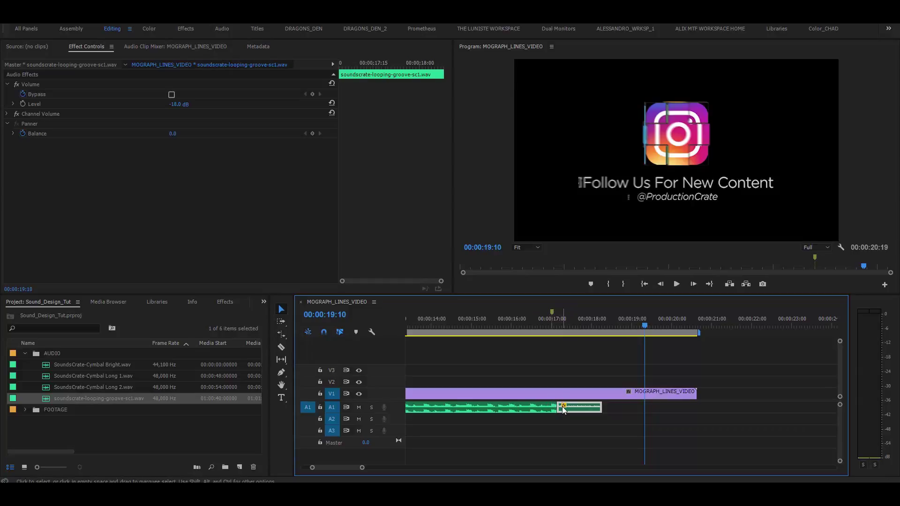
Apply the Constant Power crossfade, found by searching 'const', at the cut before the final clip
click(227, 302)
click(29, 314)
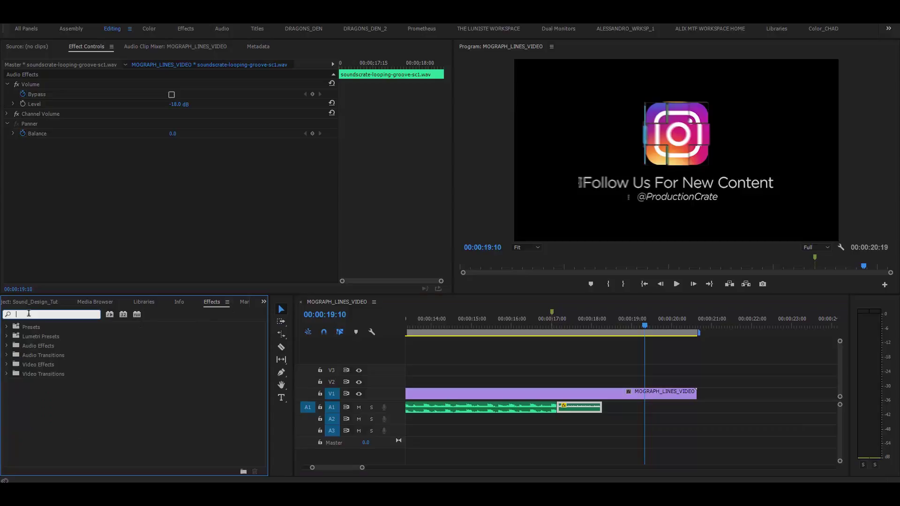
text(constant)
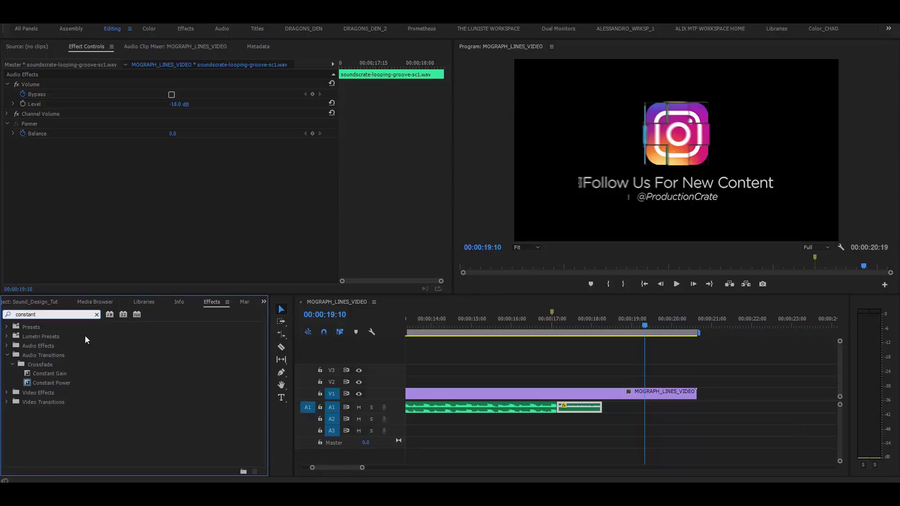
click(50, 383)
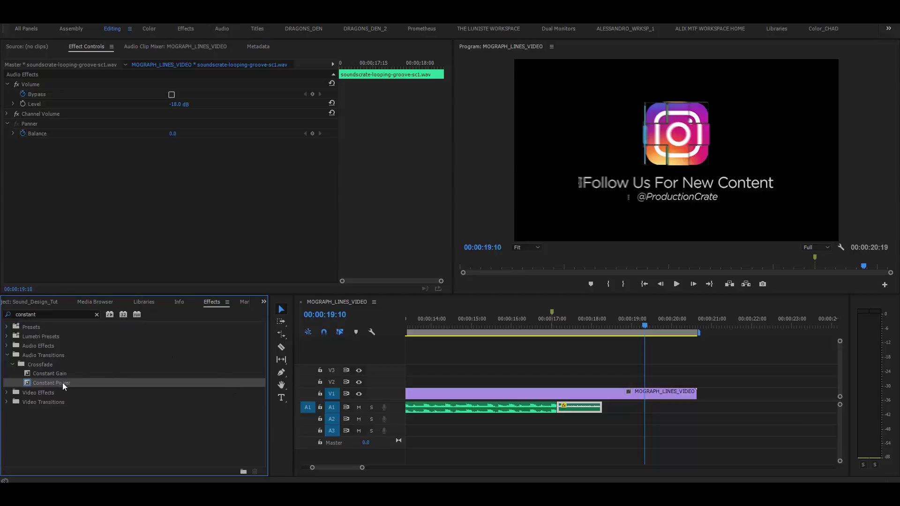
drag(149, 382, 551, 424)
Shorten the Constant Power crossfade to about 4 frames and play it back
key(Up)
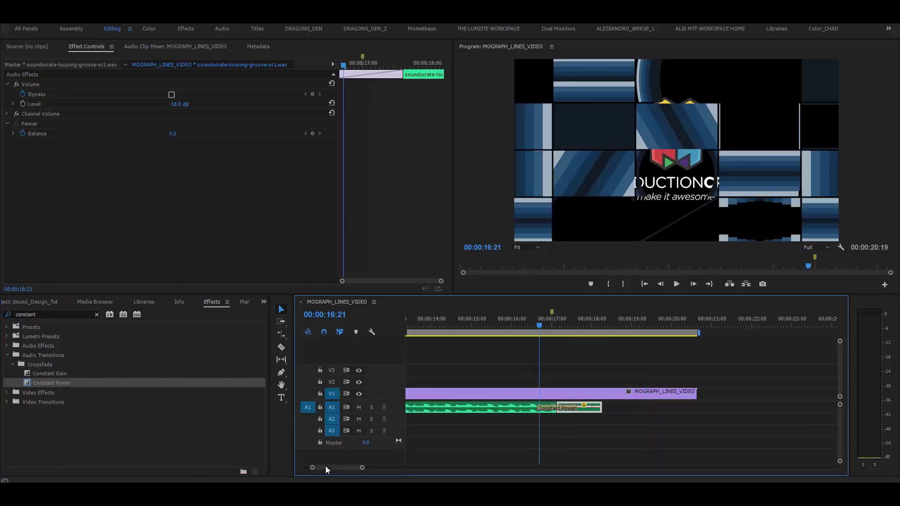
drag(362, 467, 337, 467)
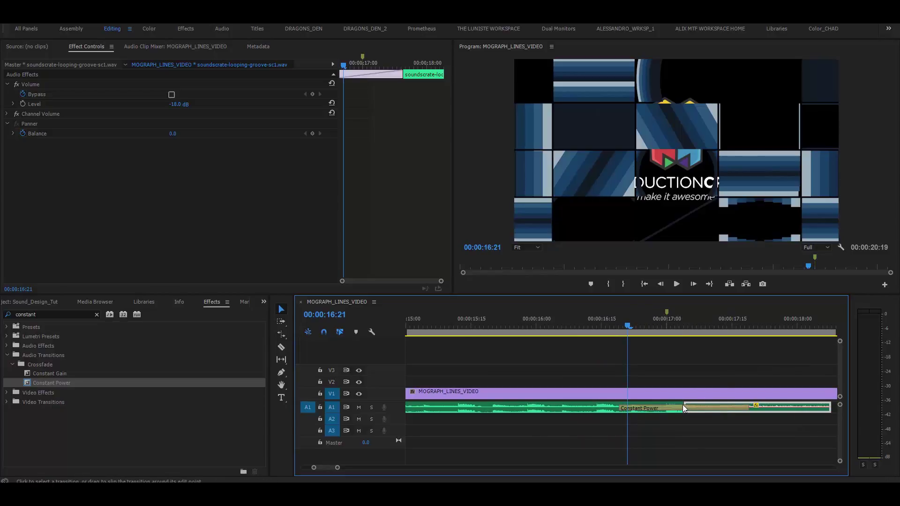
click(622, 408)
drag(622, 407, 682, 407)
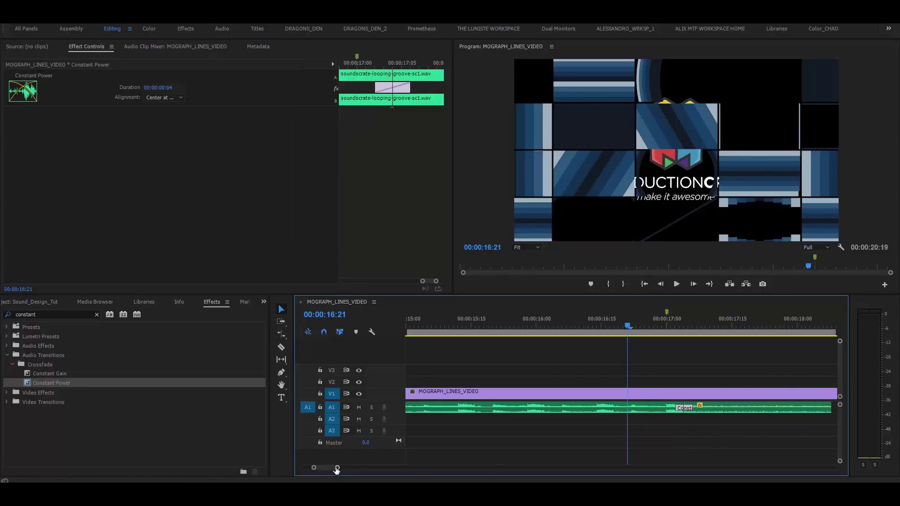
key(minus)
key(minus)
key(space)
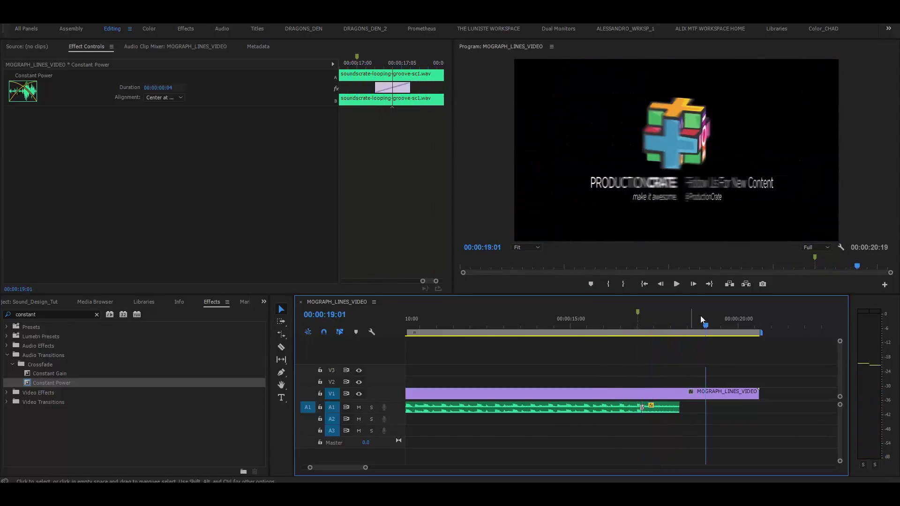
click(680, 316)
click(679, 315)
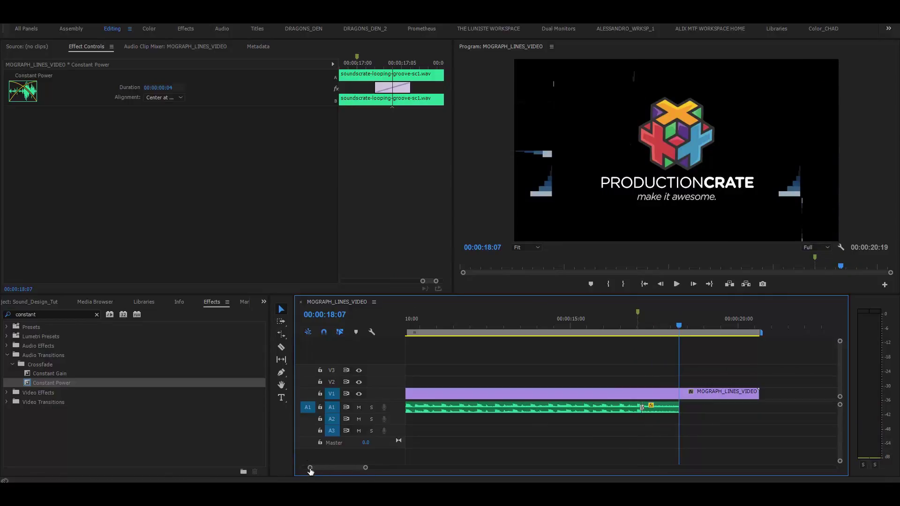
Rate-stretch the clip after the crossfade to slow its final note, previewing from 16:12
key(=)
key(r)
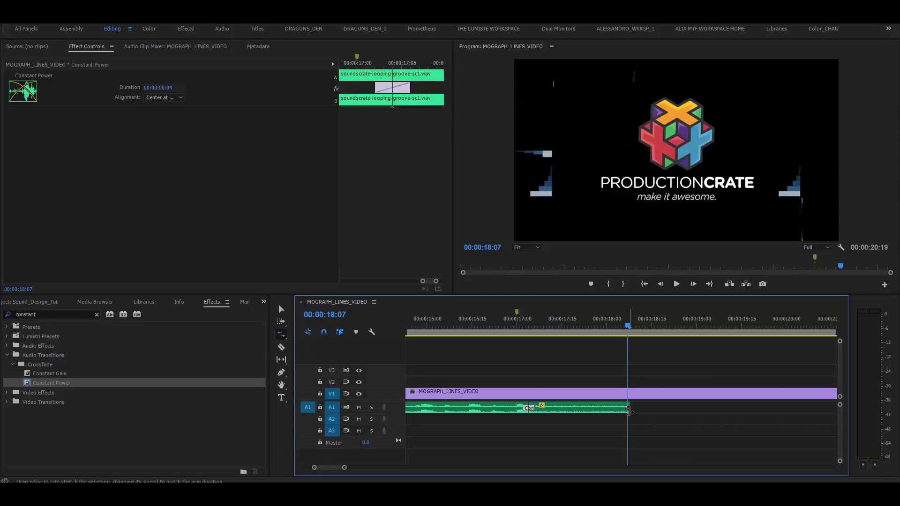
drag(629, 410, 668, 409)
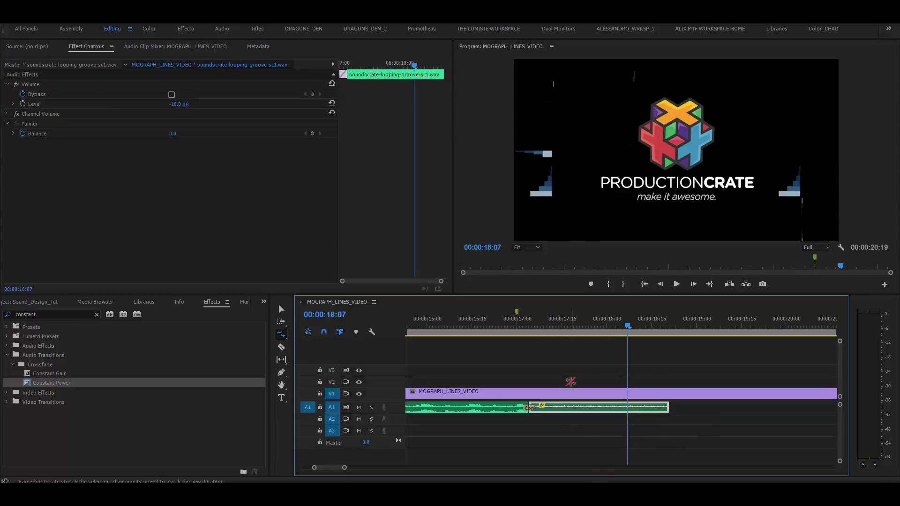
click(488, 329)
key(space)
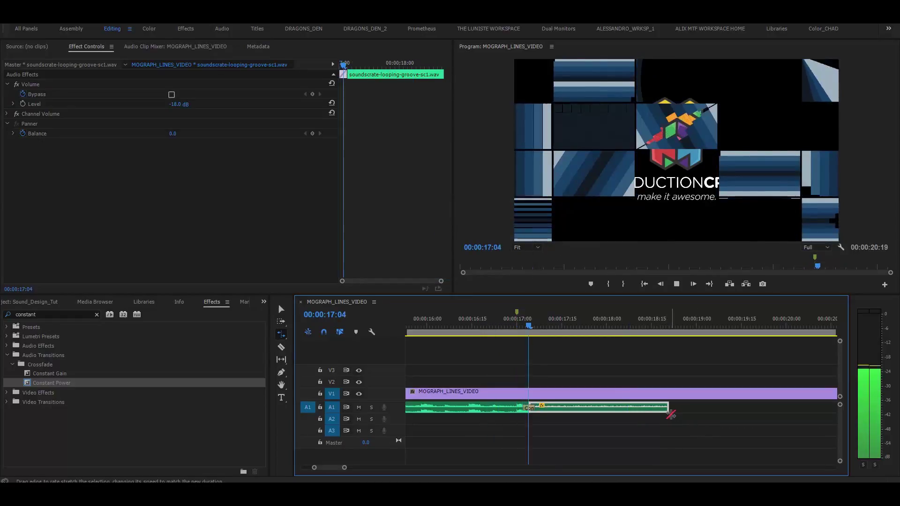
key(space)
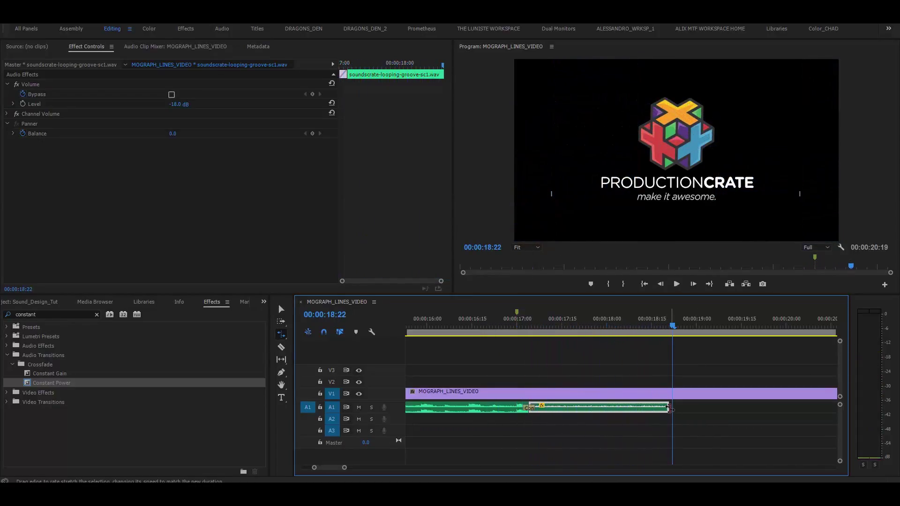
drag(674, 408, 737, 407)
click(486, 326)
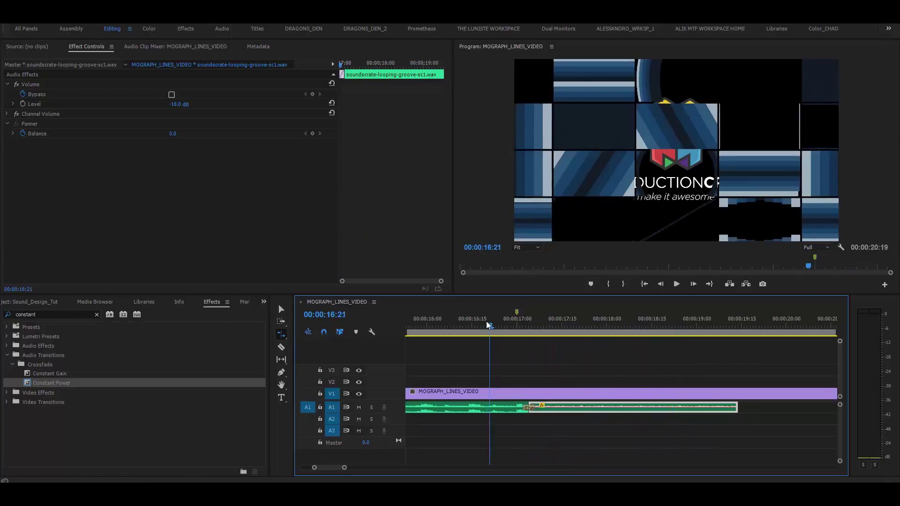
key(space)
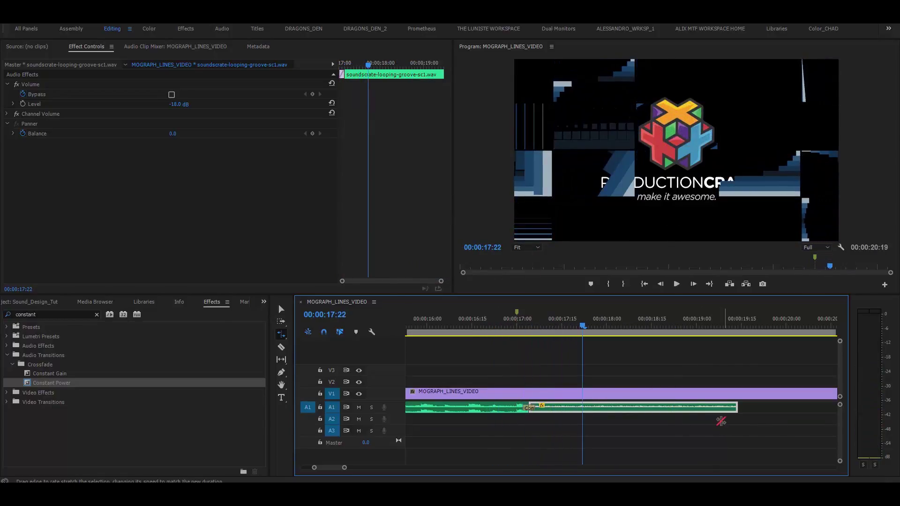
click(463, 322)
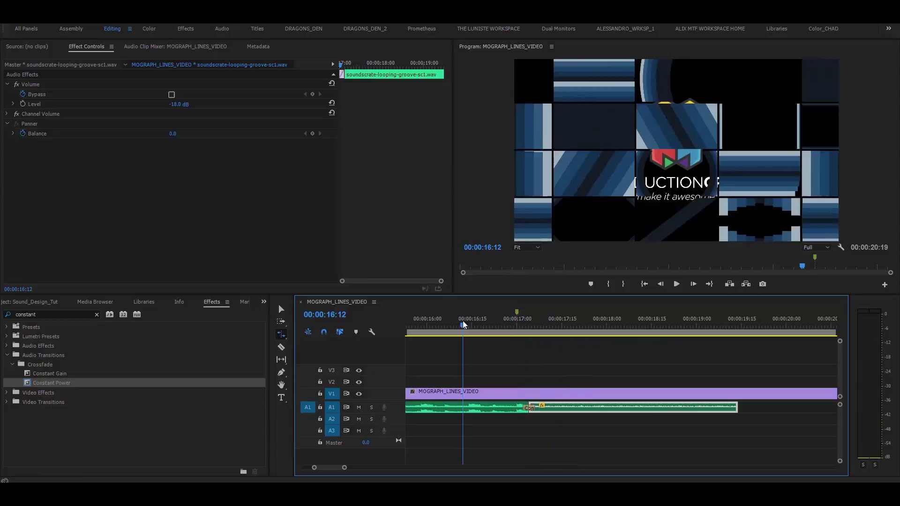
key(space)
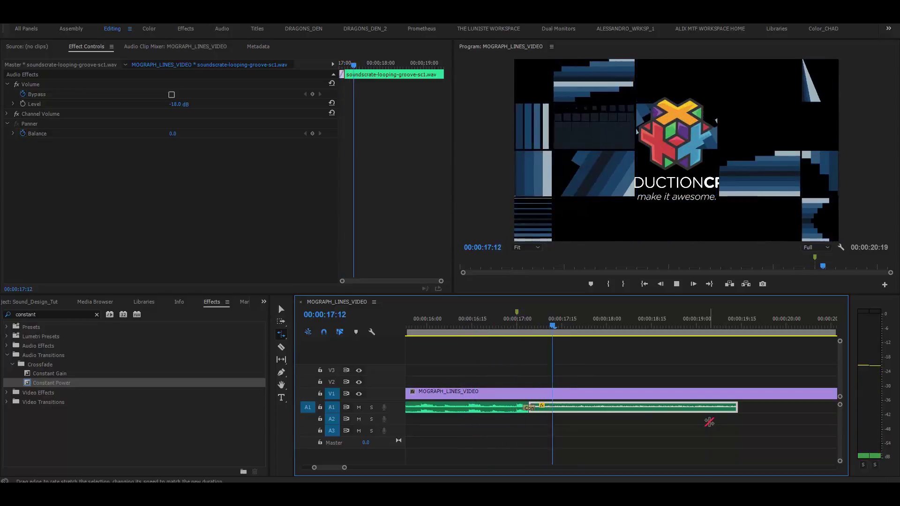
key(space)
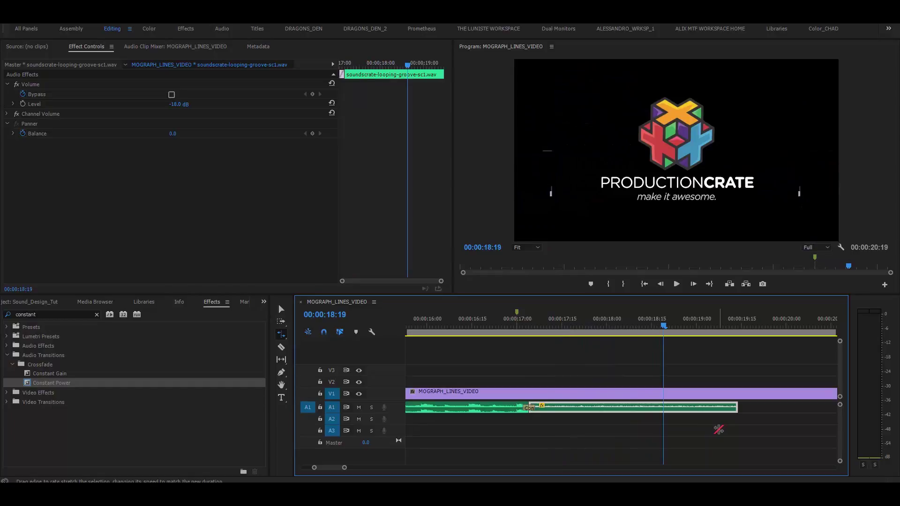
Return the stretch to its earlier length and trim the clip to run 17:04–18:09
drag(736, 407, 667, 407)
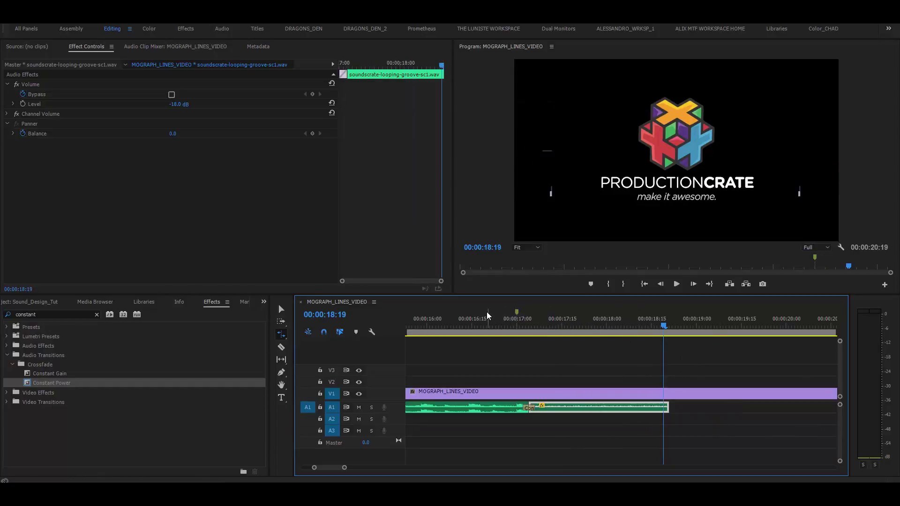
key(v)
drag(667, 408, 636, 407)
key(minus)
click(558, 411)
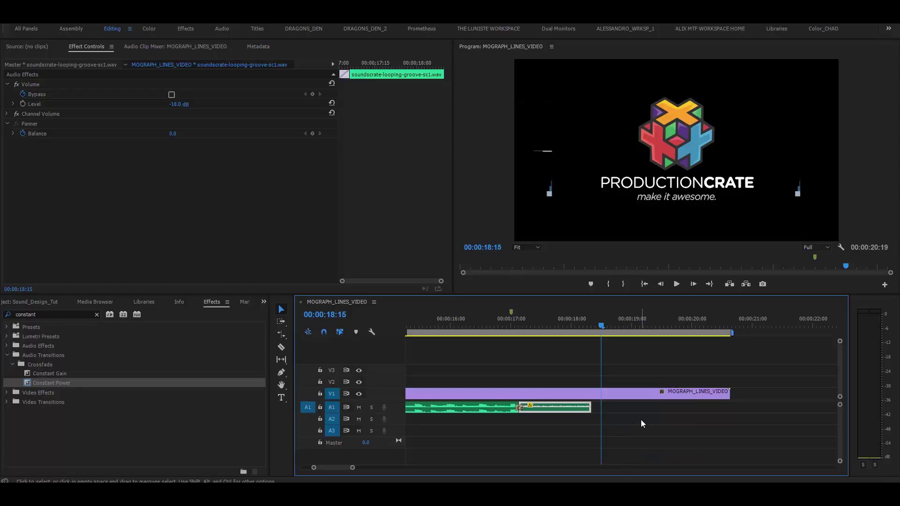
Paste a copy after the clip, trim 3 frames off its start, and join them with Constant Power
key(ctrl+v)
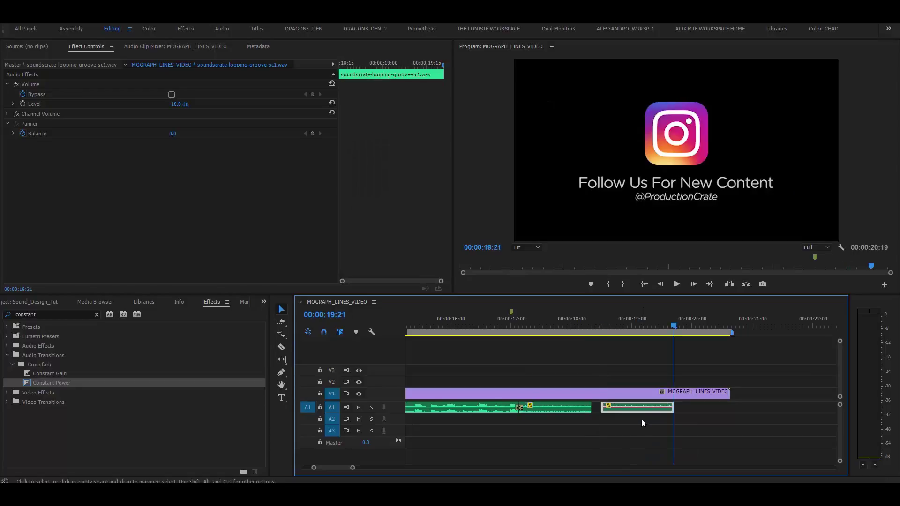
click(601, 320)
key(space)
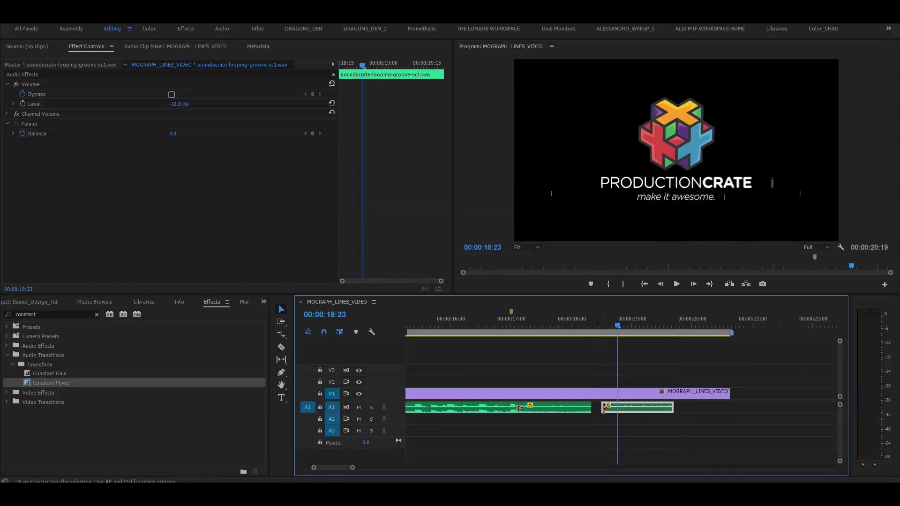
drag(604, 407, 639, 409)
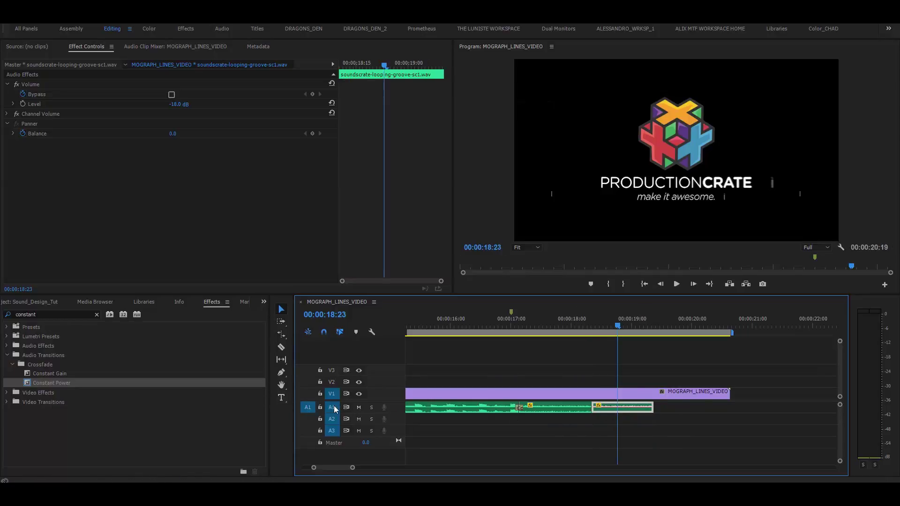
drag(47, 383, 588, 411)
drag(485, 327, 457, 325)
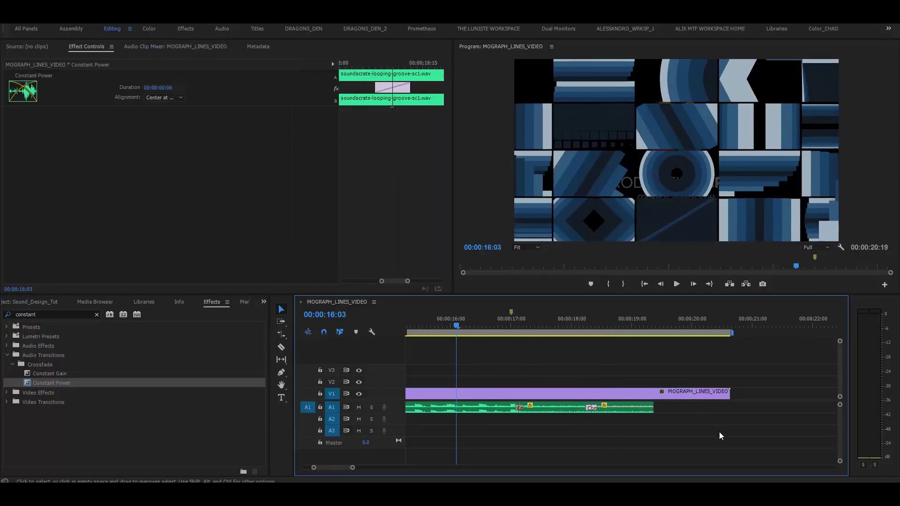
Delete the second crossfade and trim 4 frames off the earlier clip's end at 18:06
key(space)
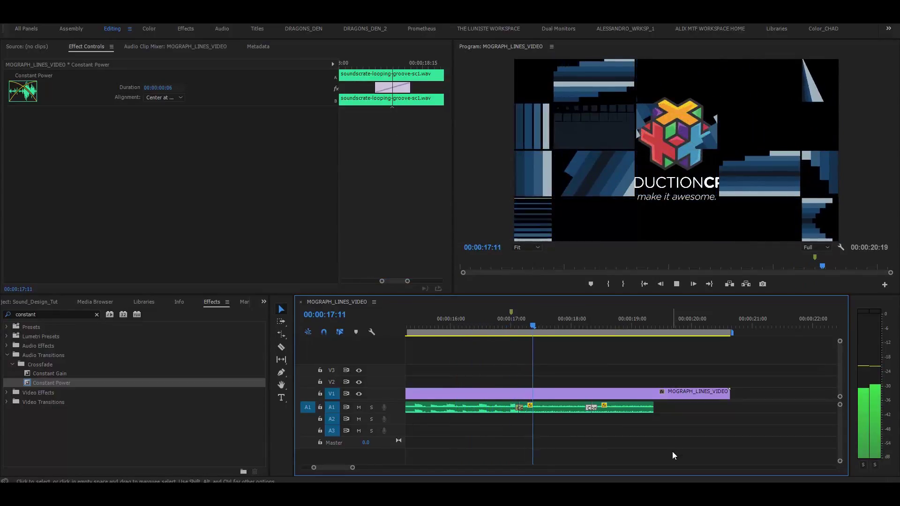
key(space)
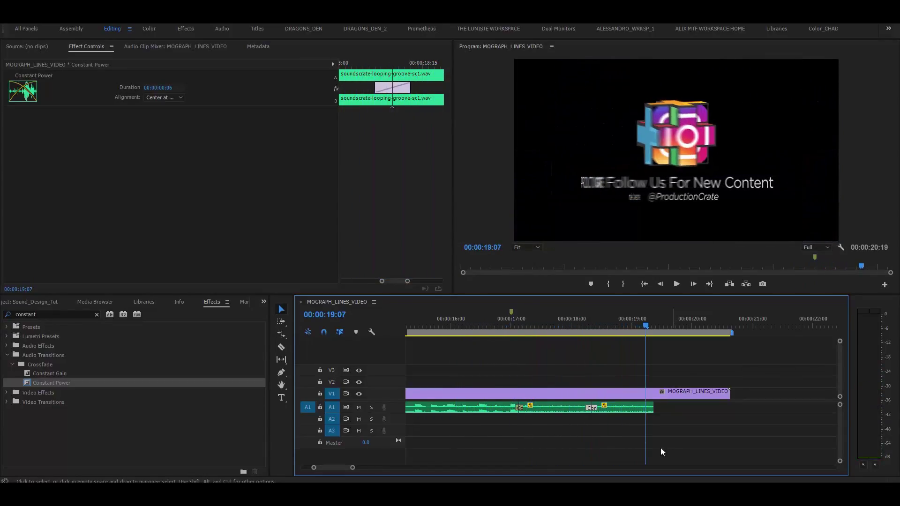
click(590, 407)
key(Delete)
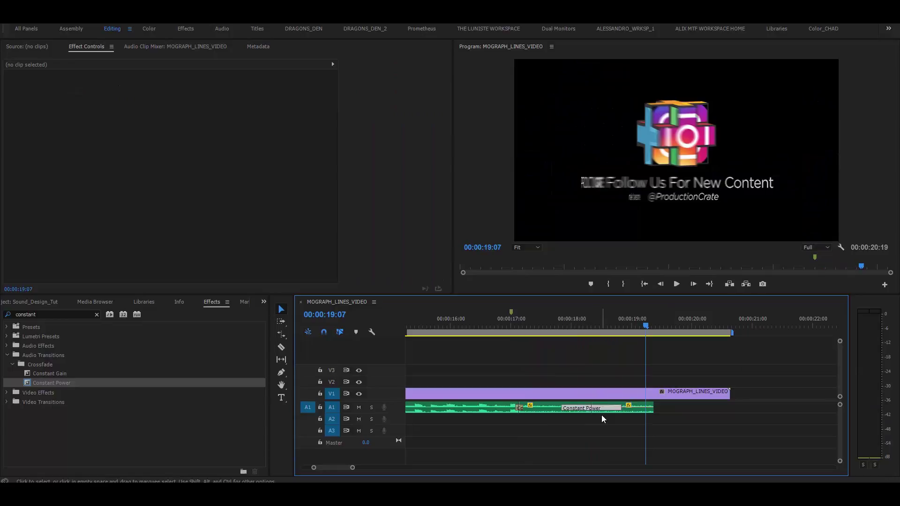
click(584, 323)
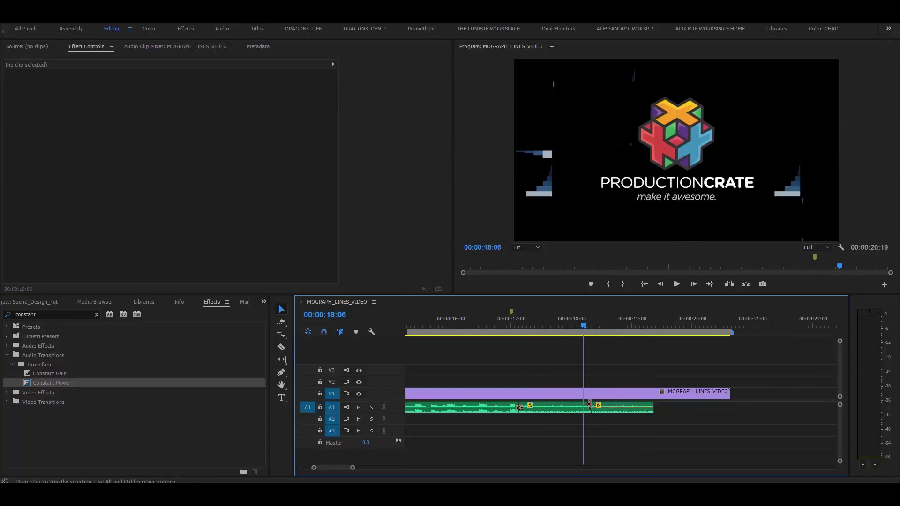
mouse_move(590, 407)
mouse_down()
mouse_move(583, 401)
mouse_move(604, 405)
mouse_up()
Place a new 6-frame Constant Power crossfade on the 18:06 cut and play it back
drag(79, 383, 487, 394)
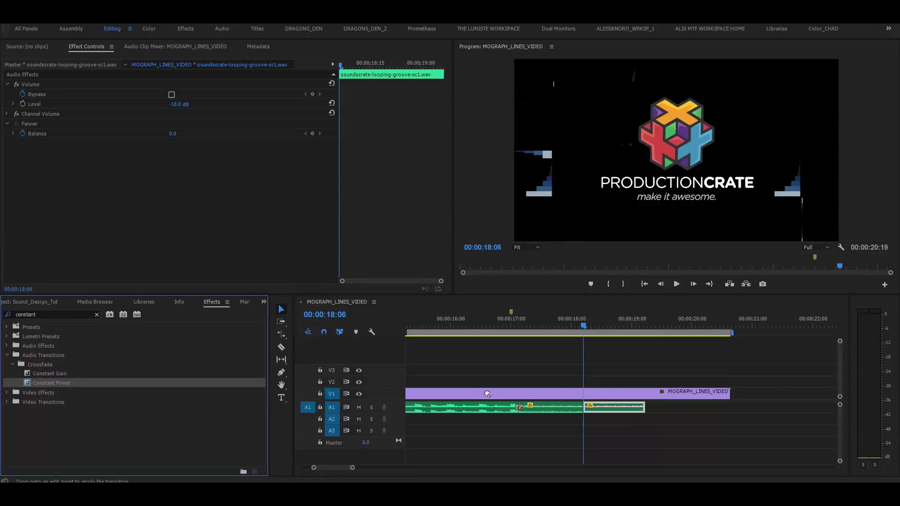
mouse_move(594, 408)
mouse_down()
mouse_move(548, 413)
mouse_move(583, 407)
mouse_up()
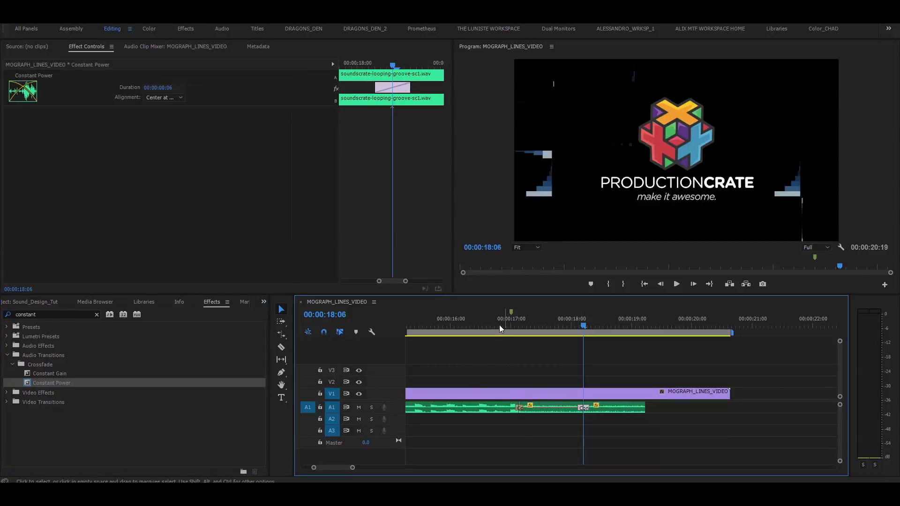
click(472, 323)
key(space)
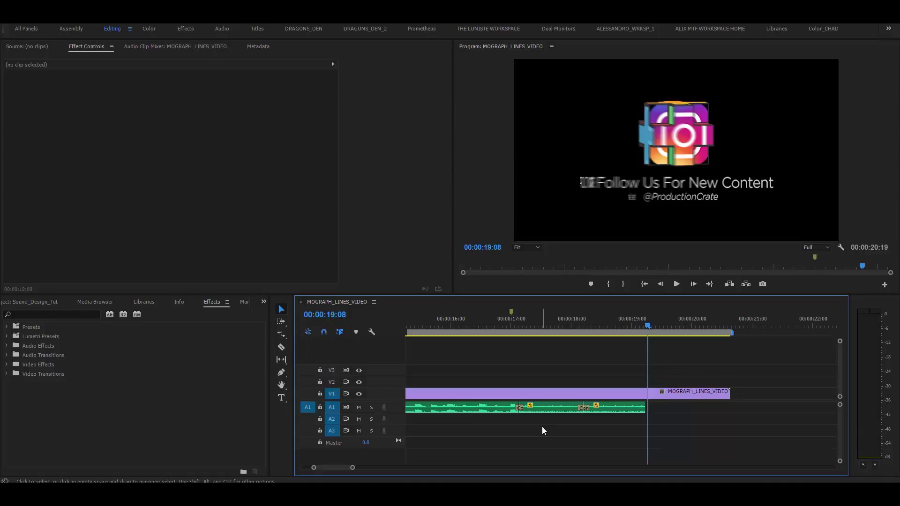
Search the effects for 'low' and apply Lowpass to the held final note clip
click(55, 314)
text(low)
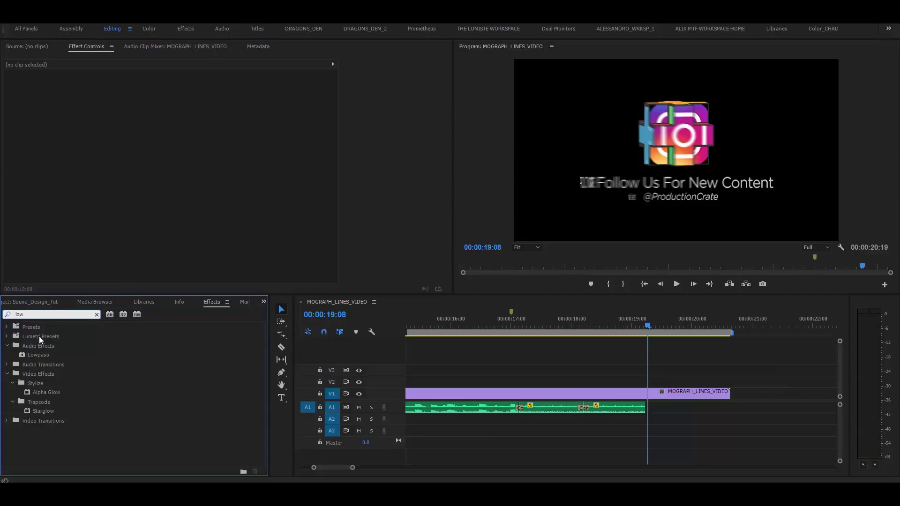
drag(32, 358, 604, 409)
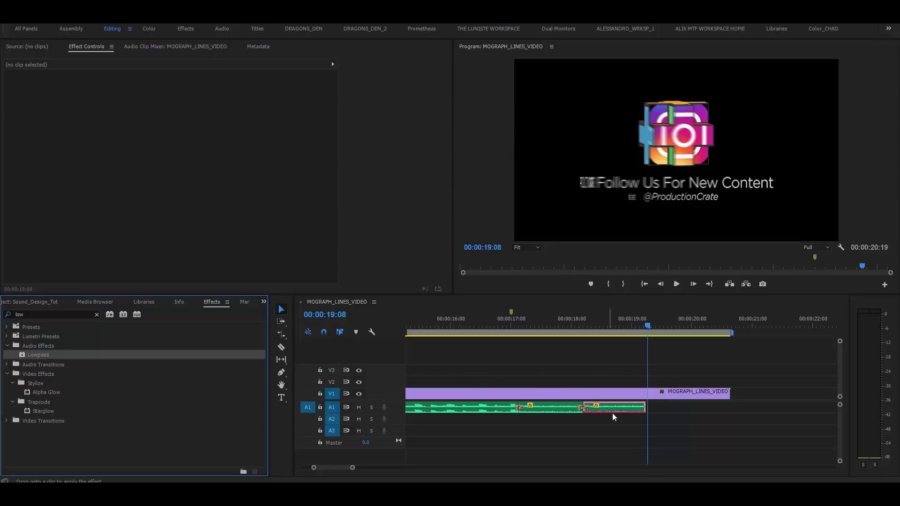
Preview the lowpassed ending from about 18:12 and select its 1495 Hz Lowpass effect
click(615, 328)
drag(615, 328, 599, 331)
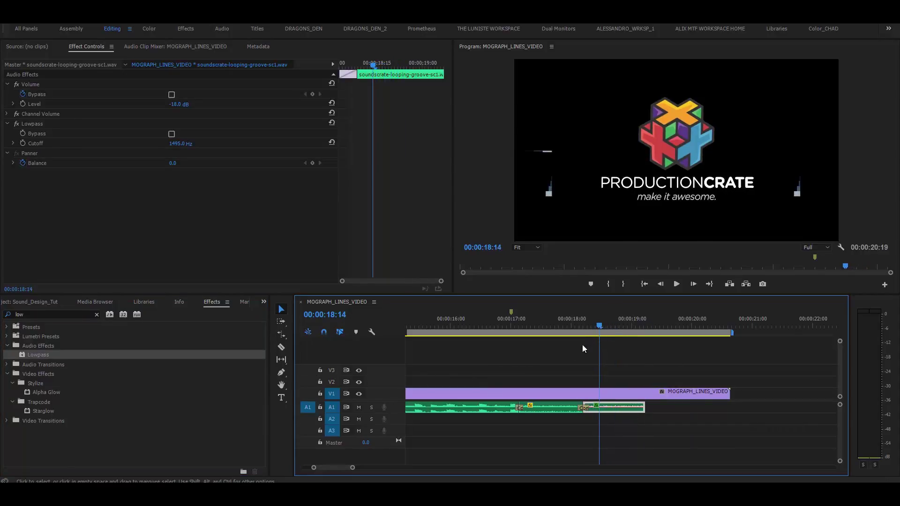
key(space)
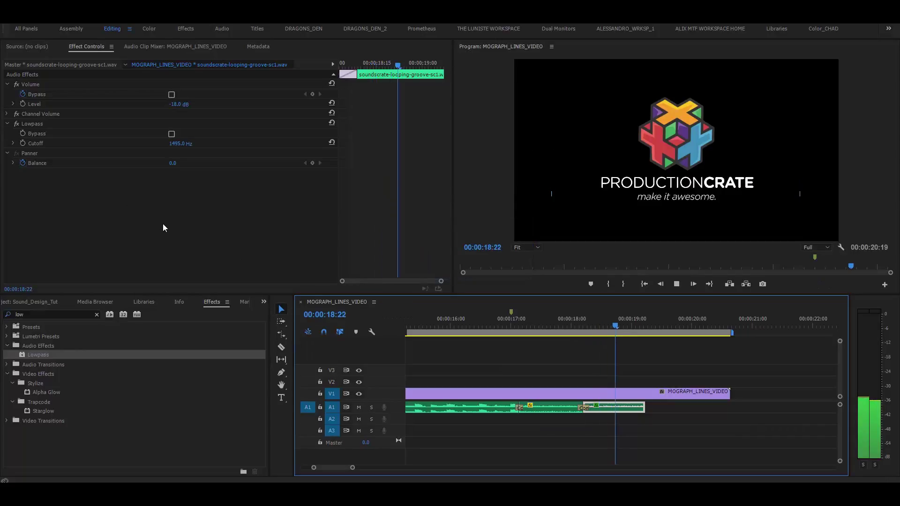
drag(606, 325, 594, 331)
key(space)
key(space)
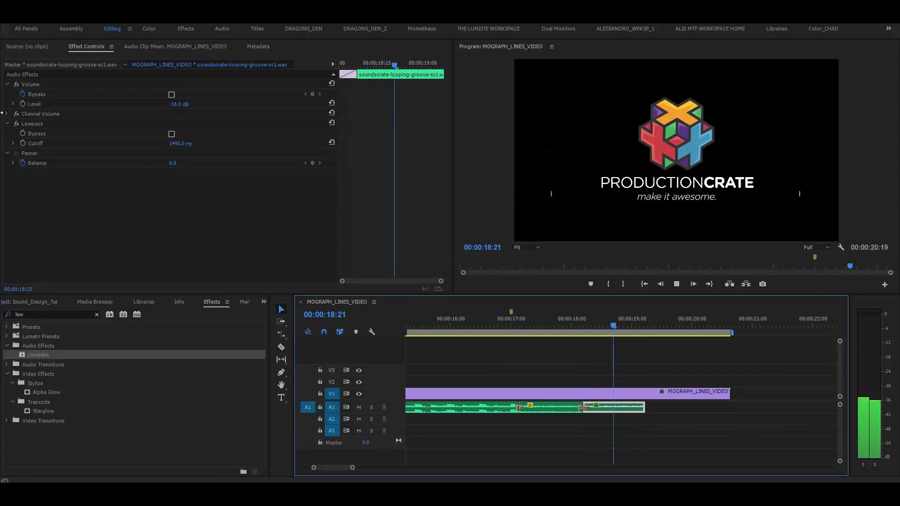
click(19, 123)
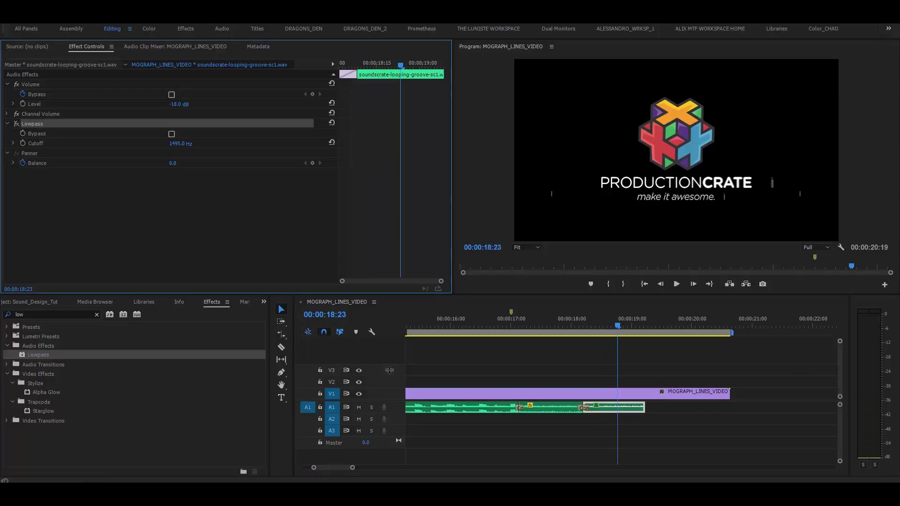
Apply Lowpass to the main groove clip and raise its cutoff to 6395.2 Hz during playback
drag(353, 468, 422, 467)
click(456, 326)
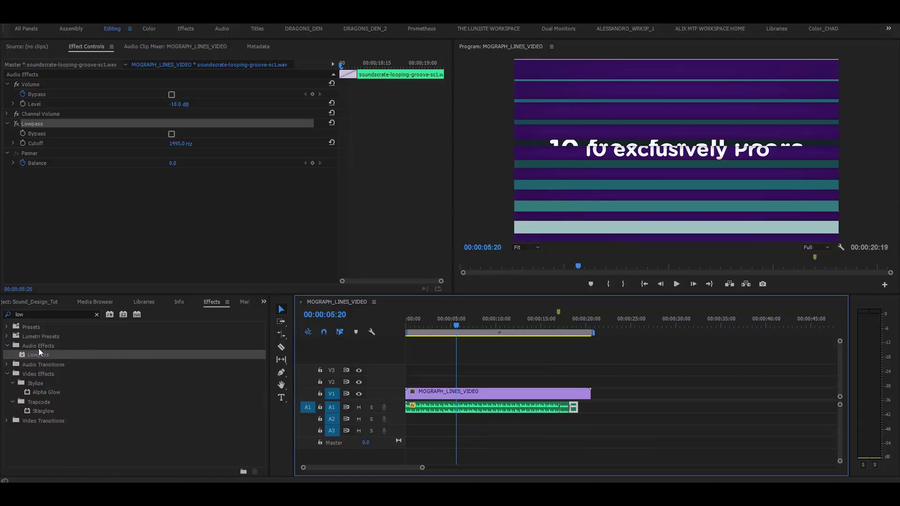
drag(32, 357, 462, 394)
click(502, 447)
key(space)
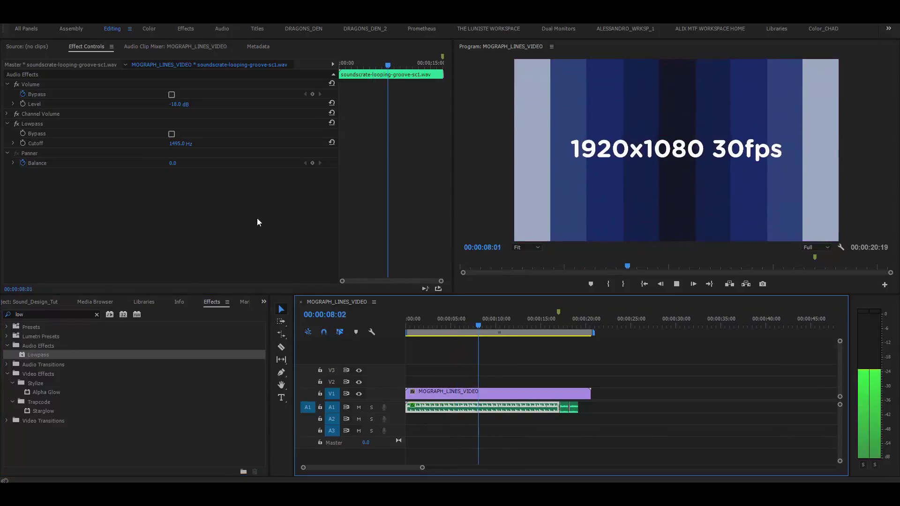
click(177, 198)
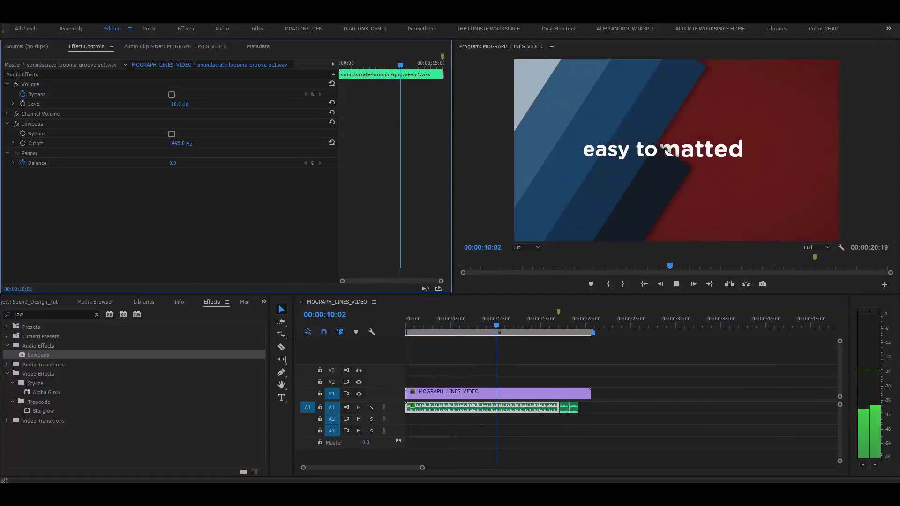
drag(181, 143, 234, 143)
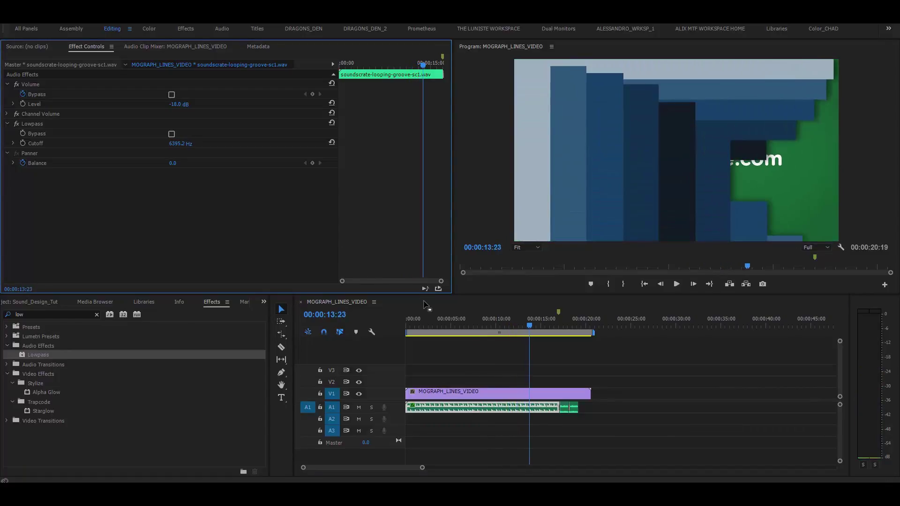
Compare the filter on and off, raise the cutoff to 9742.1 Hz, and select the Lowpass
click(434, 313)
key(space)
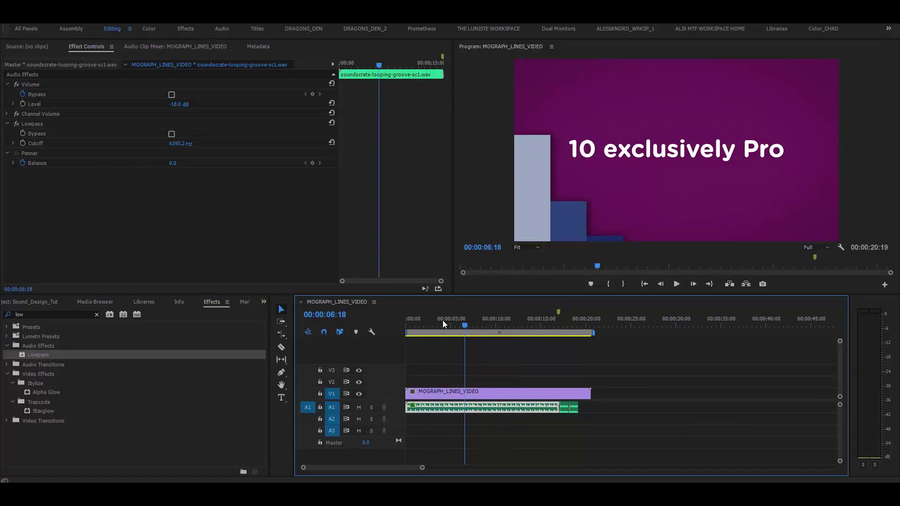
click(428, 320)
key(space)
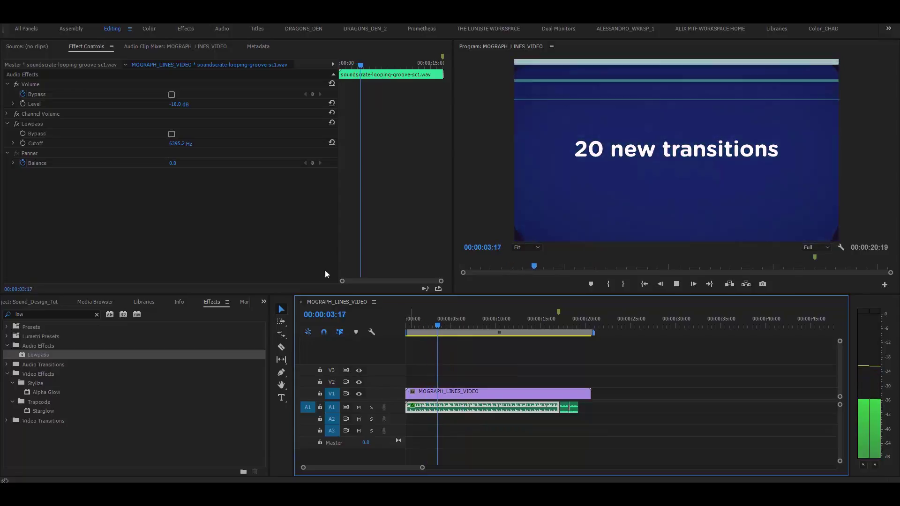
click(15, 125)
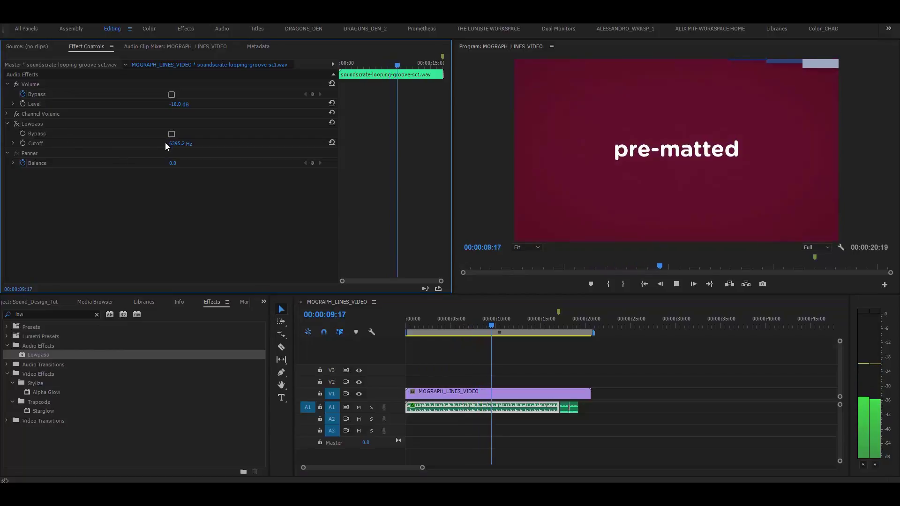
click(442, 315)
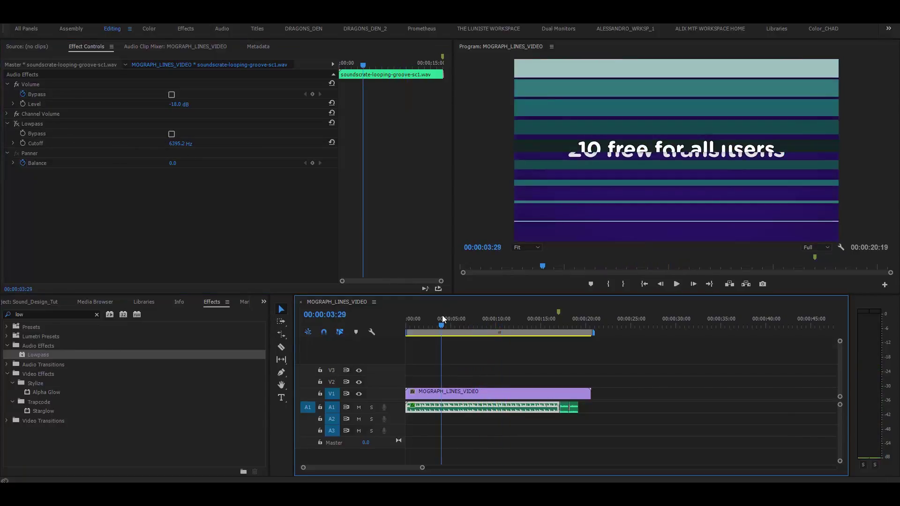
drag(175, 144, 211, 144)
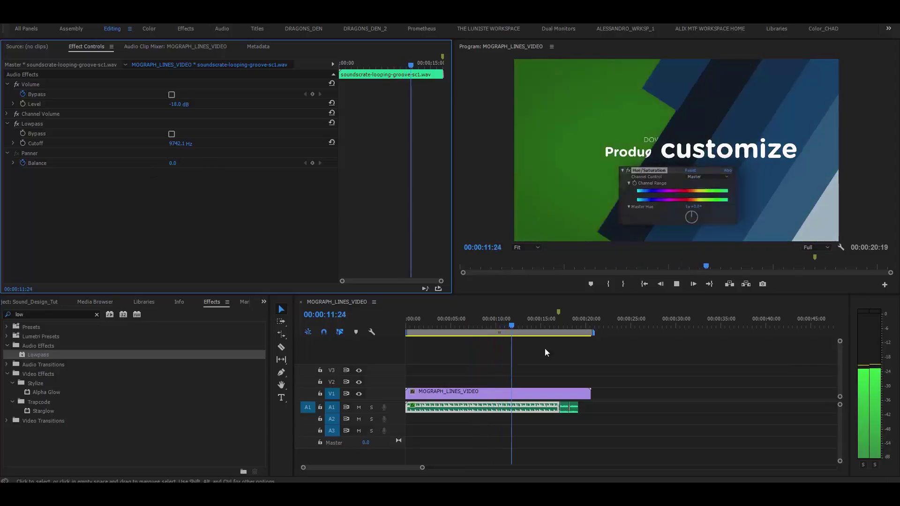
key(space)
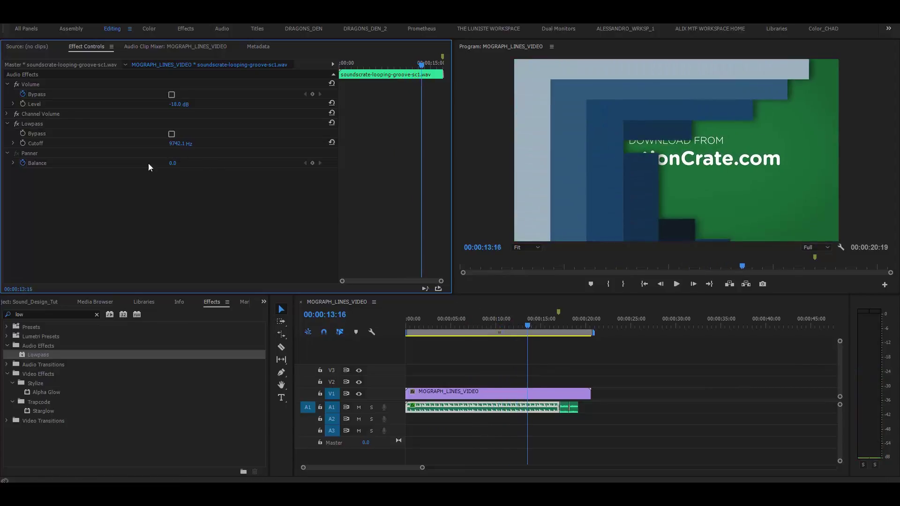
click(32, 123)
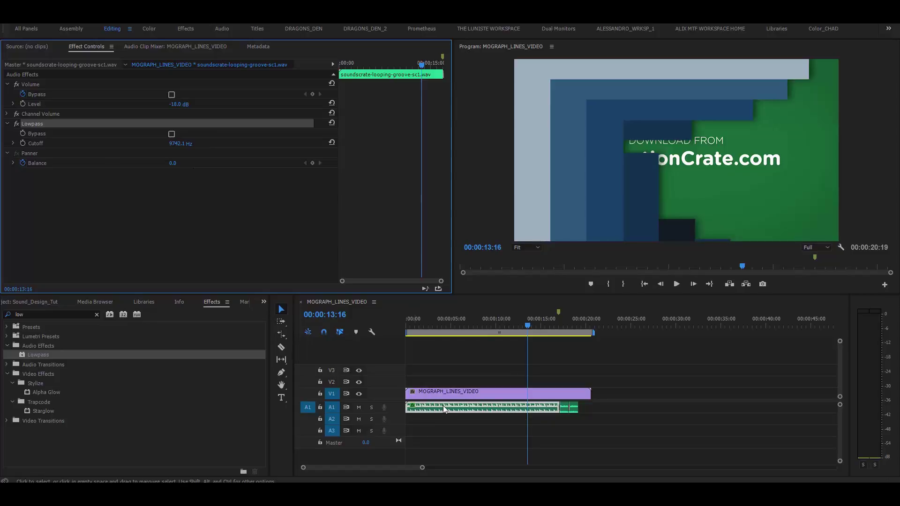
Remove the Lowpass from the groove and swap the final note's 1495 Hz Lowpass for the 9742.1 Hz one
key(Delete)
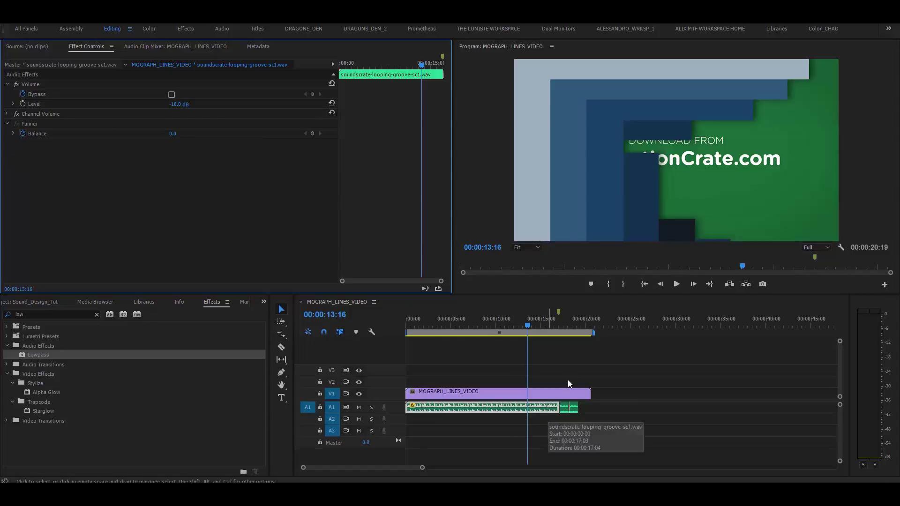
click(568, 326)
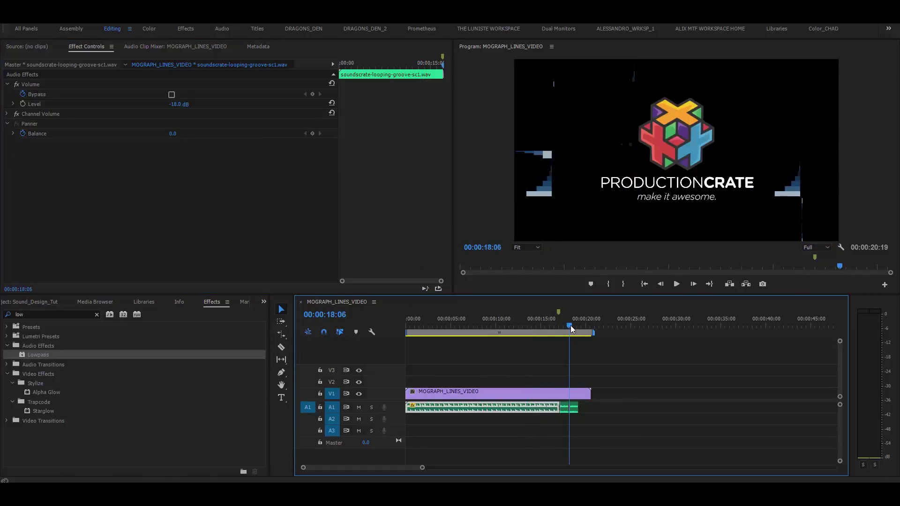
key(equal)
key(equal)
key(equal)
key(equal)
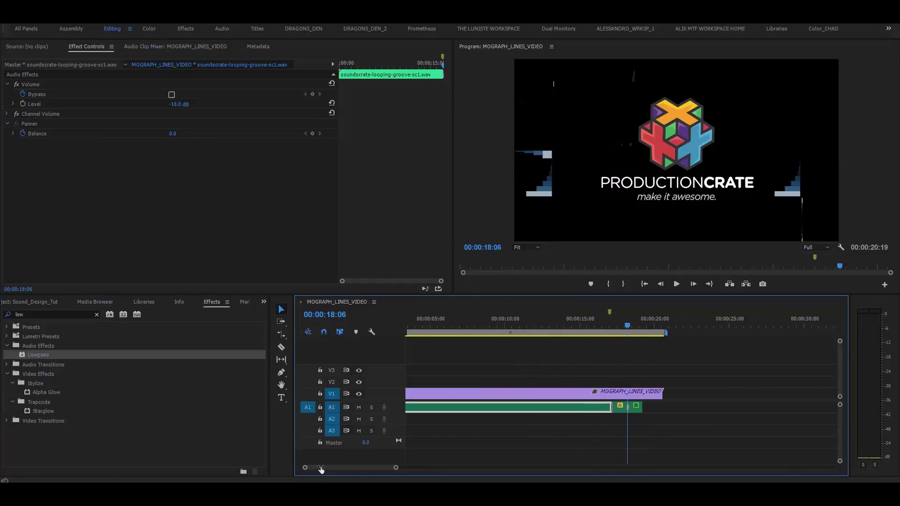
click(675, 409)
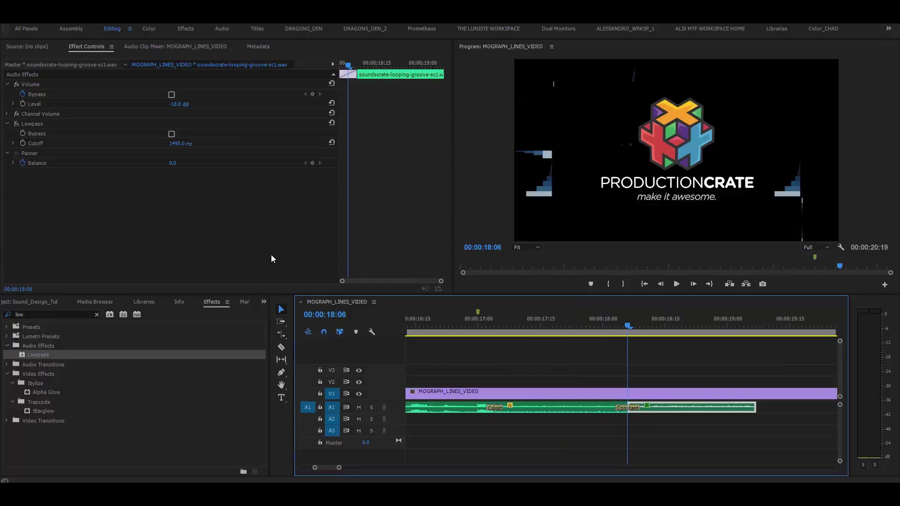
click(39, 124)
key(Delete)
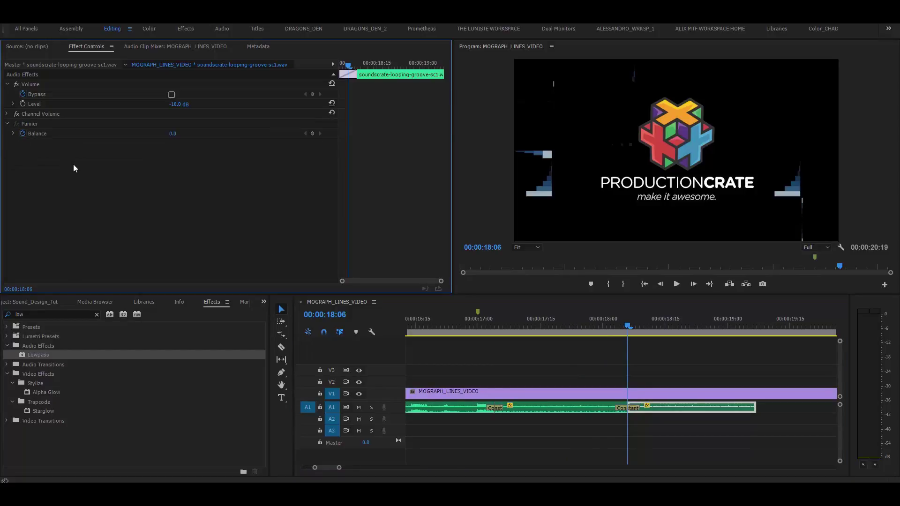
key(ctrl+z)
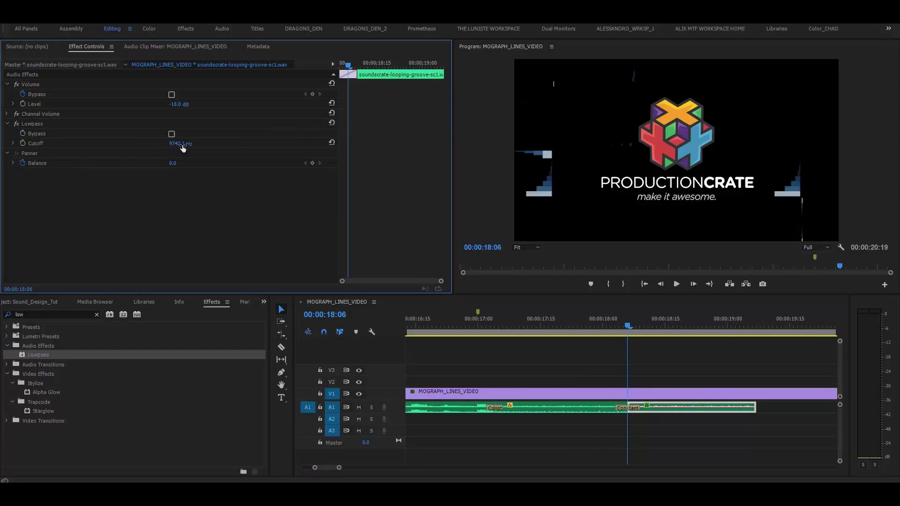
Keyframe the note's cutoff from 9742.1 Hz at 18:06 down to 618.3 Hz at 19:07
click(24, 143)
click(694, 327)
drag(699, 327, 755, 319)
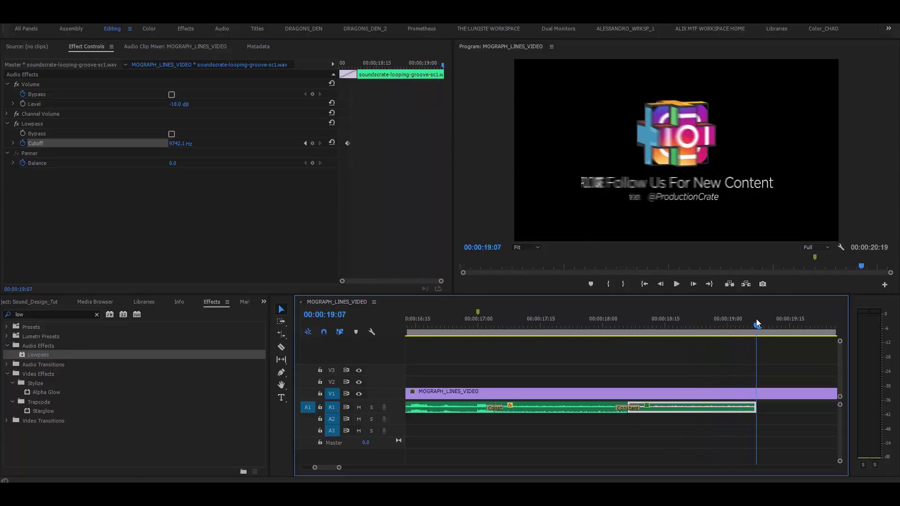
drag(180, 145, 154, 144)
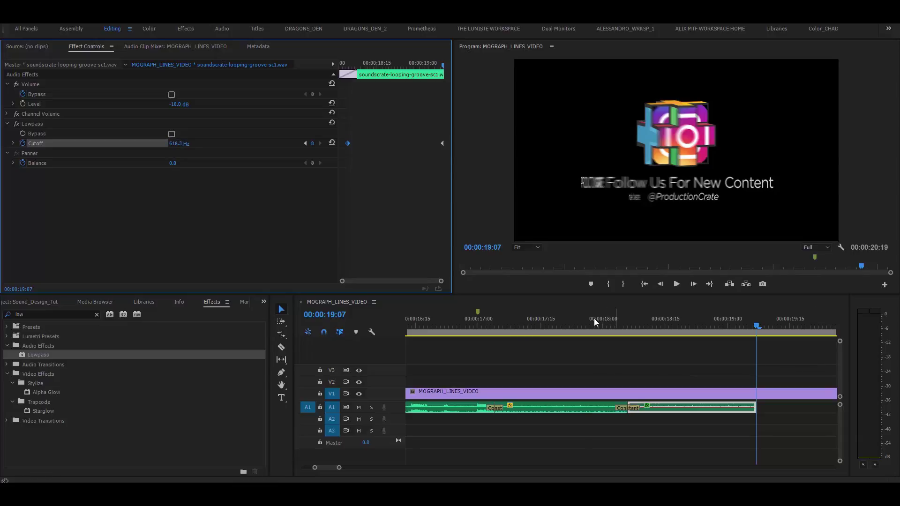
Play back and scrub through the ending to check the filter sweep
click(594, 449)
key(space)
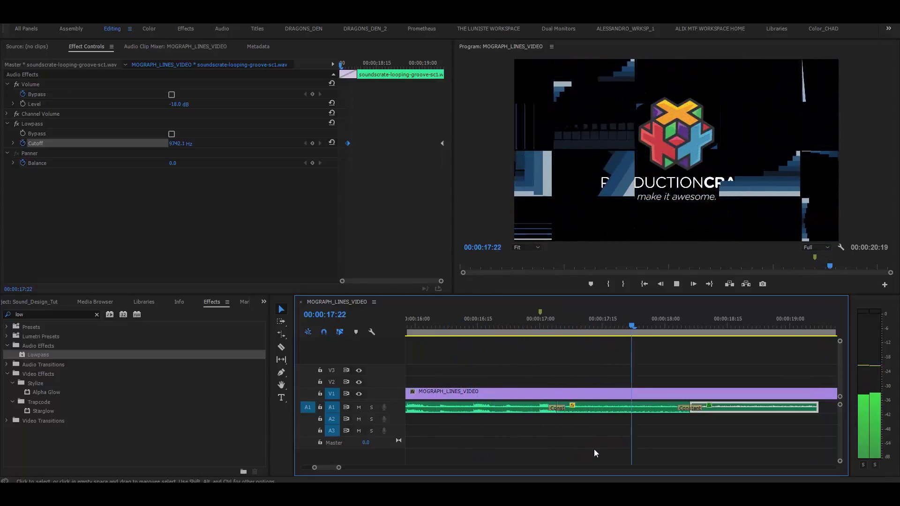
key(space)
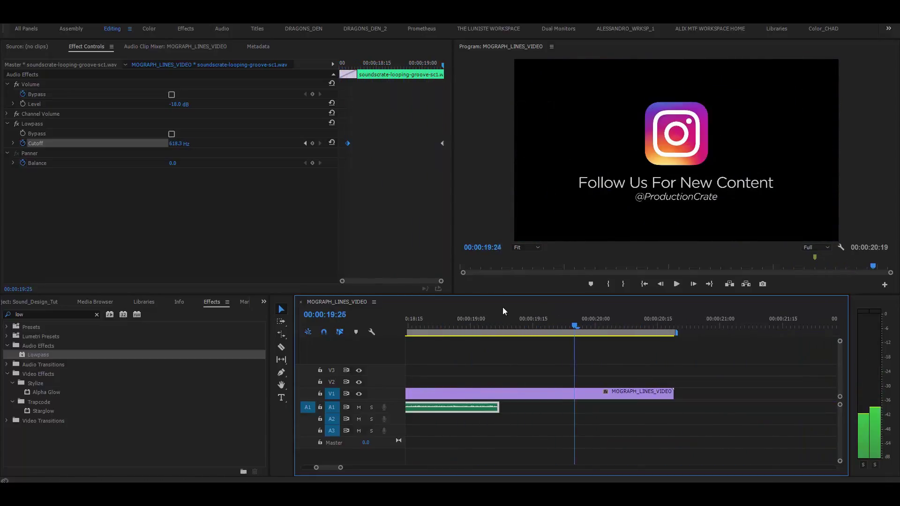
drag(503, 308, 479, 310)
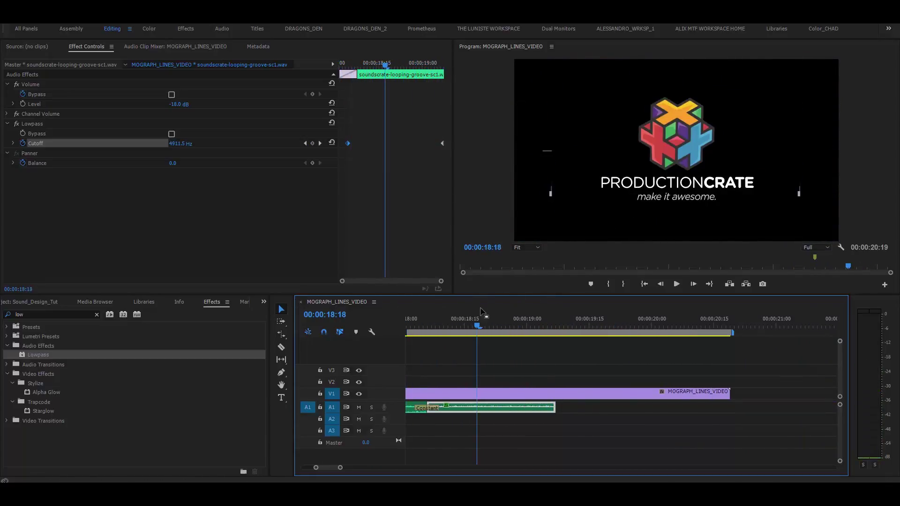
Add an Exponential Fade to the end of the final note and shorten it to 6 frames
click(177, 436)
double_click(54, 314)
text(fade)
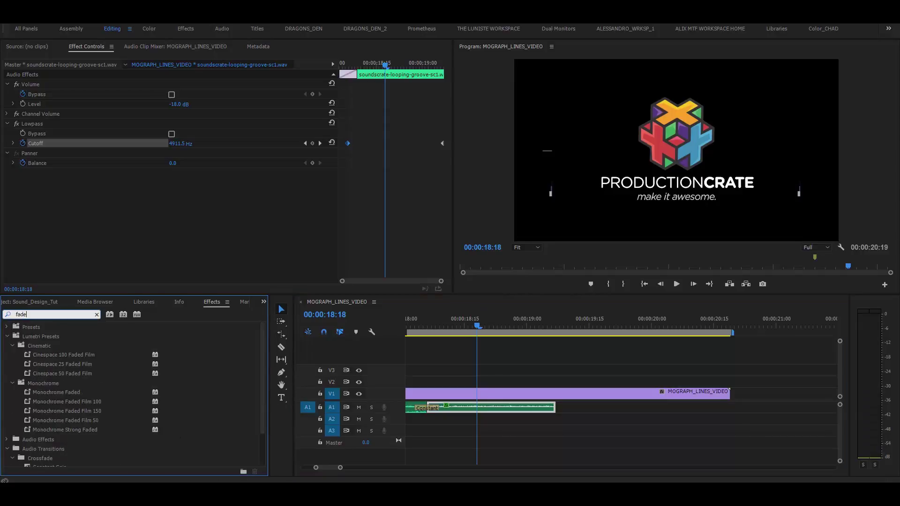
scroll(110, 417, down, 2)
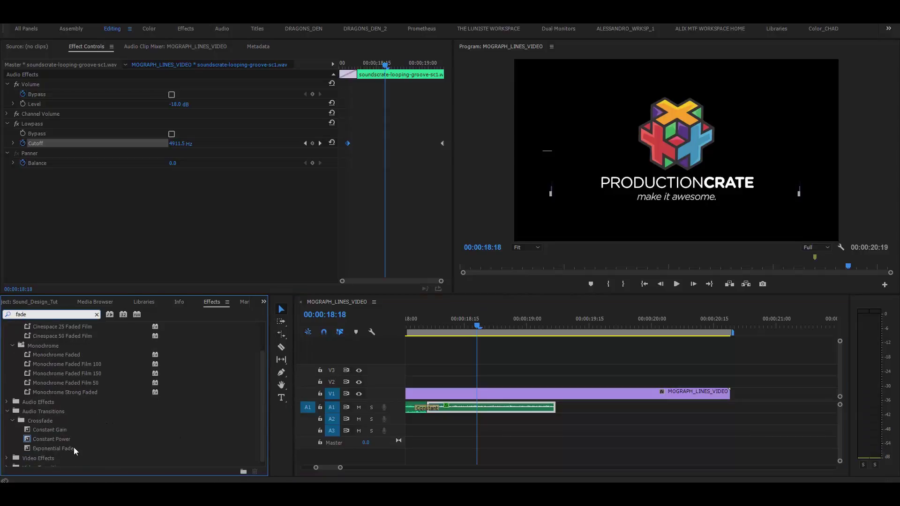
drag(41, 450, 550, 411)
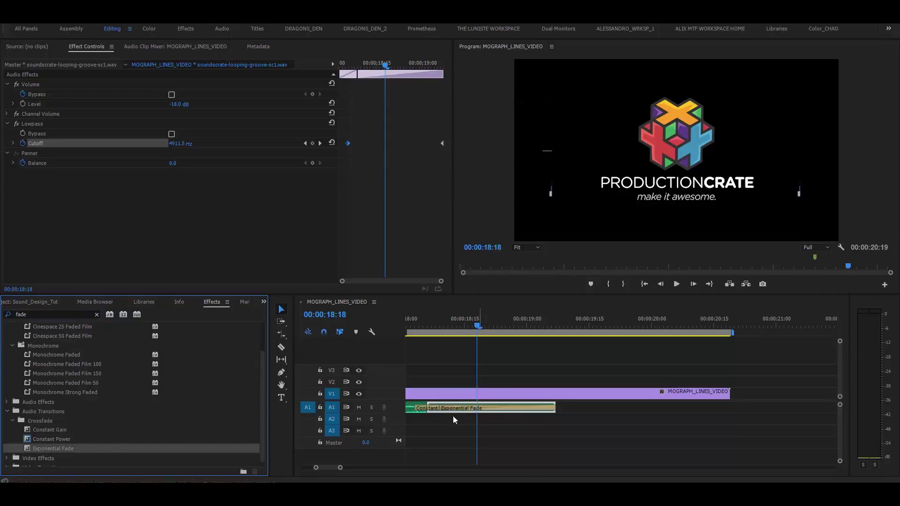
drag(444, 408, 537, 409)
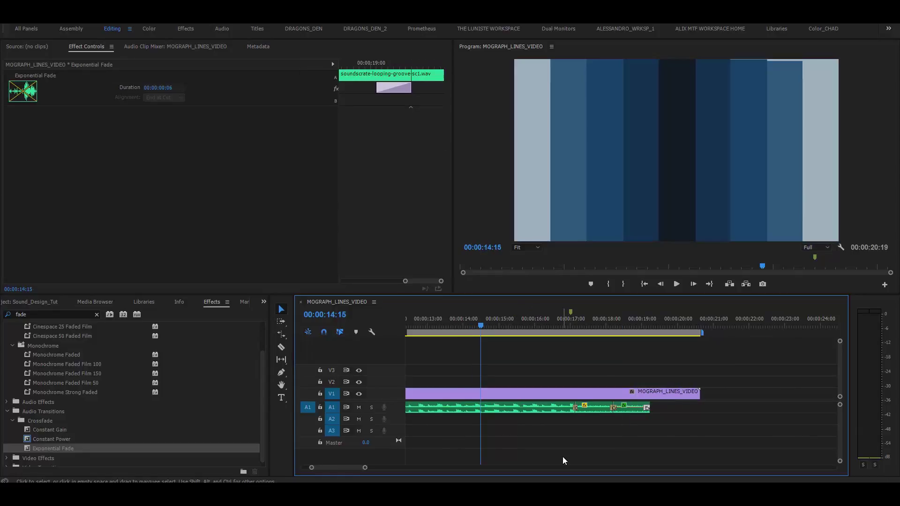
Play the fade-out, stop at 17:13, and show the project's AUDIO sound files
key(space)
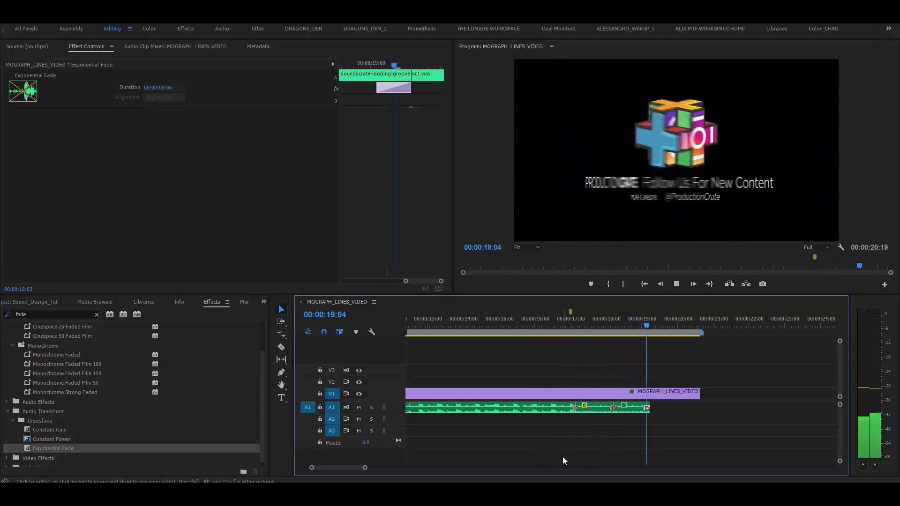
click(585, 324)
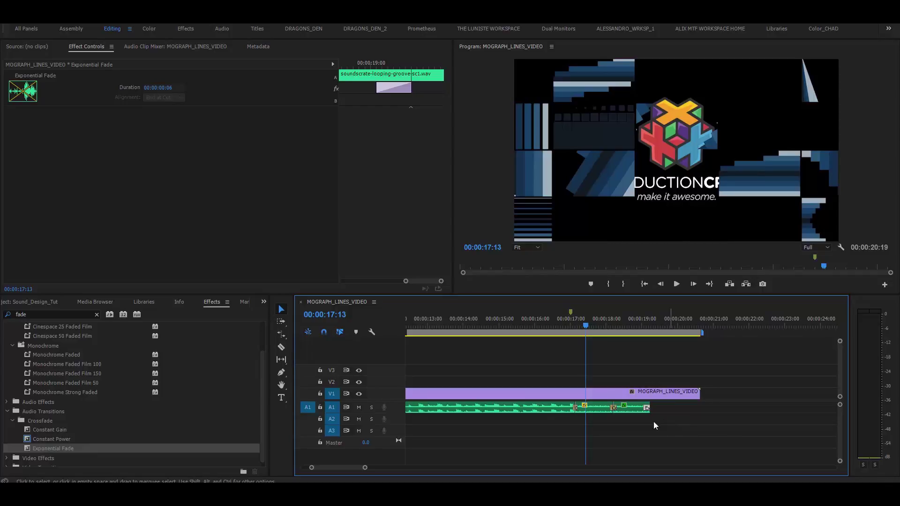
key(shift+1)
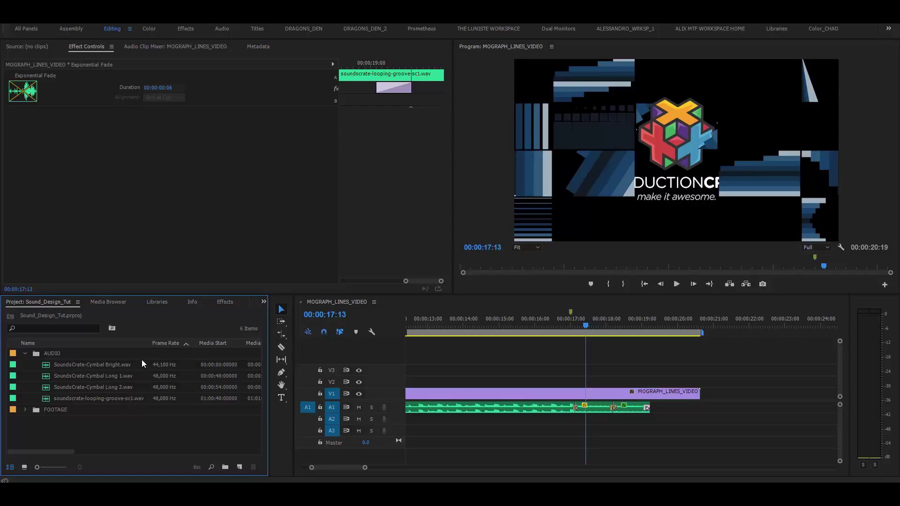
Try the Cymbal Long 1 sound after the groove and preview it
drag(116, 376, 729, 384)
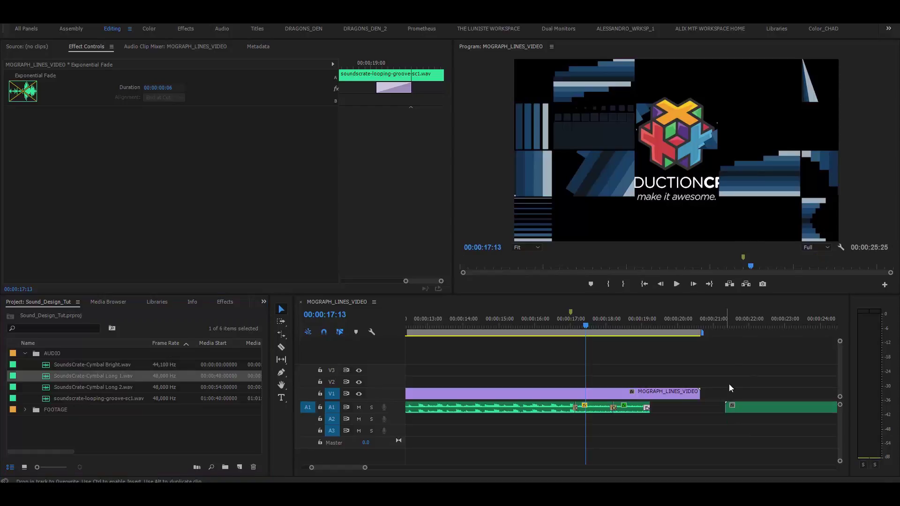
click(720, 324)
key(space)
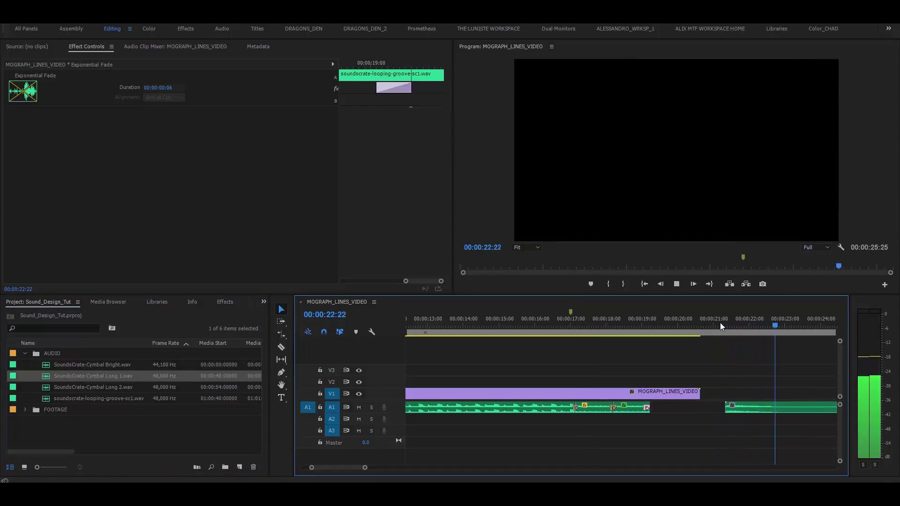
key(space)
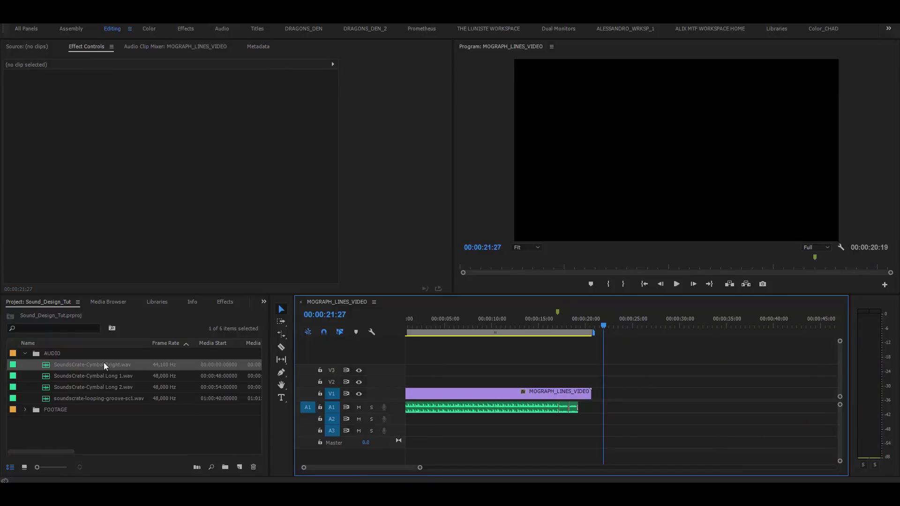
Add SoundsCrate-Cymbal Bright.wav after the groove on A1 and lower its volume to -10.9 dB
drag(103, 363, 608, 407)
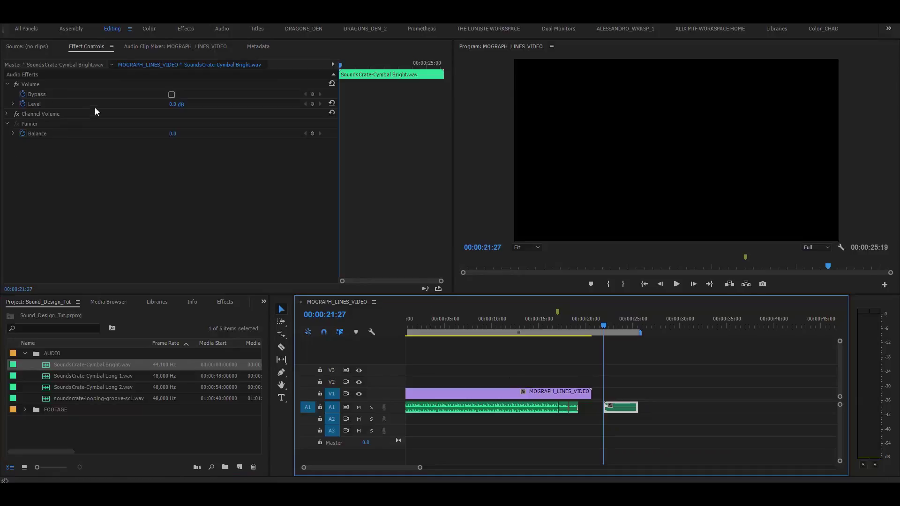
click(23, 105)
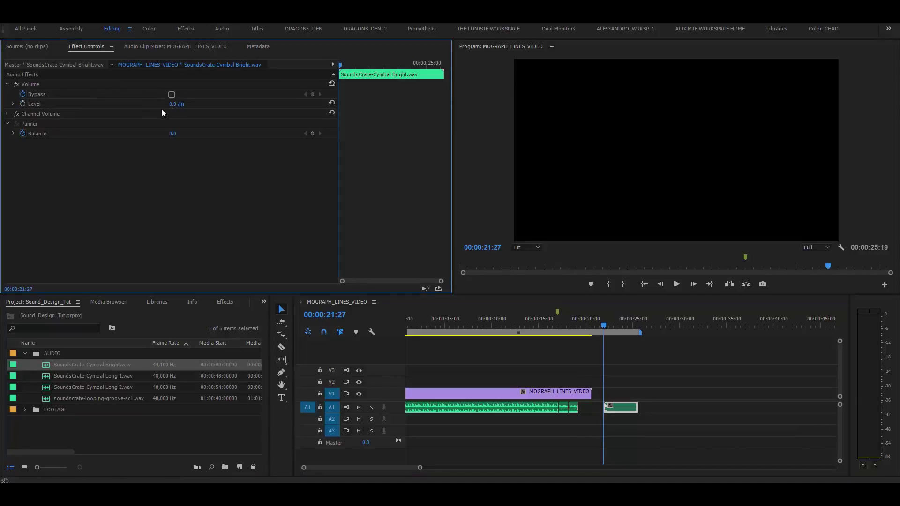
drag(171, 107, 146, 106)
key(space)
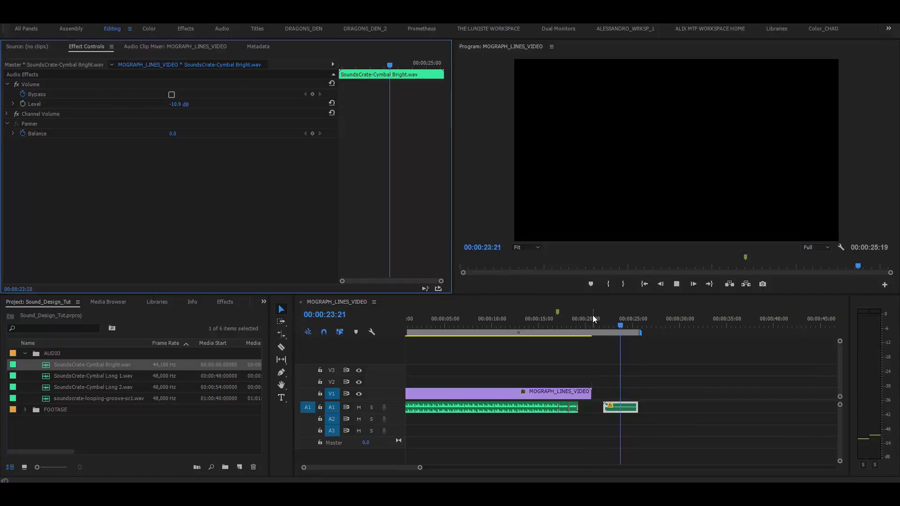
drag(593, 315, 554, 317)
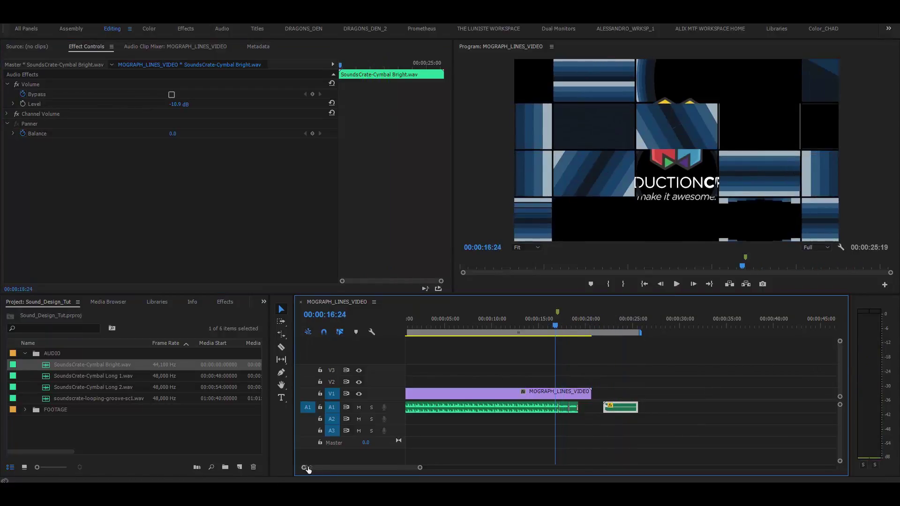
Move the Cymbal Bright clip to A2 spanning 16:29 to 20:20 under the groove's end and preview
drag(308, 468, 330, 466)
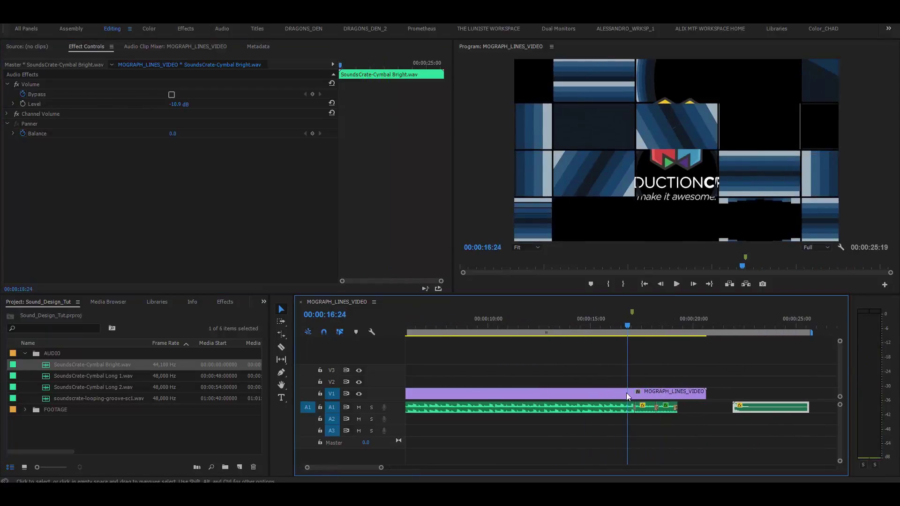
drag(776, 411, 682, 424)
key(shift+k)
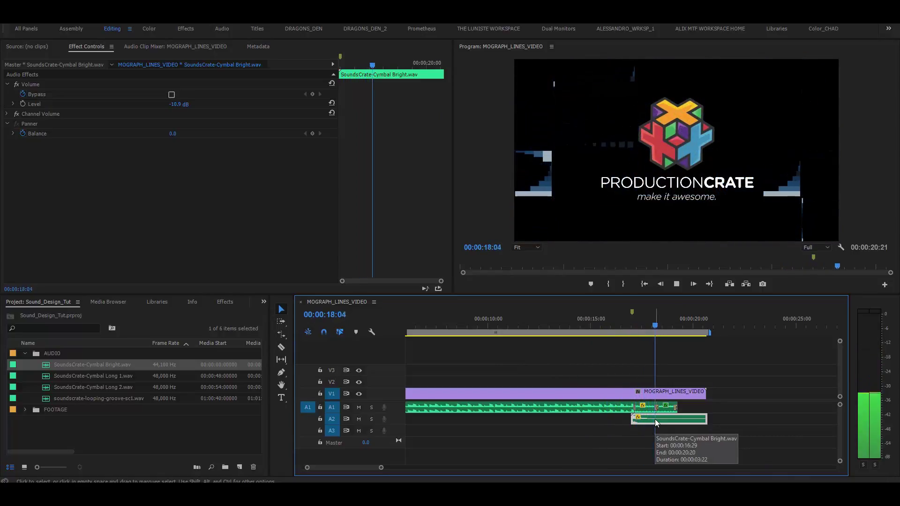
key(space)
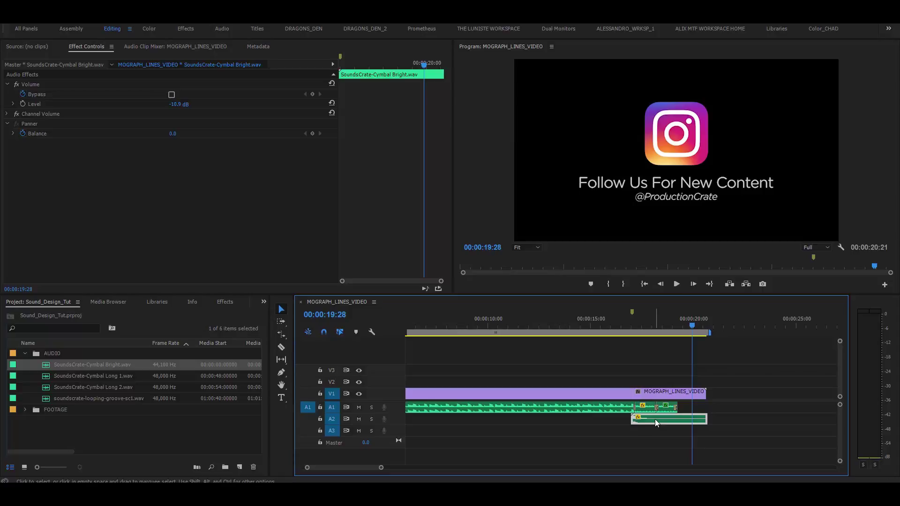
Turn on Reverse Speed in the cymbal clip's Speed/Duration so it plays at -100%
right_click(655, 422)
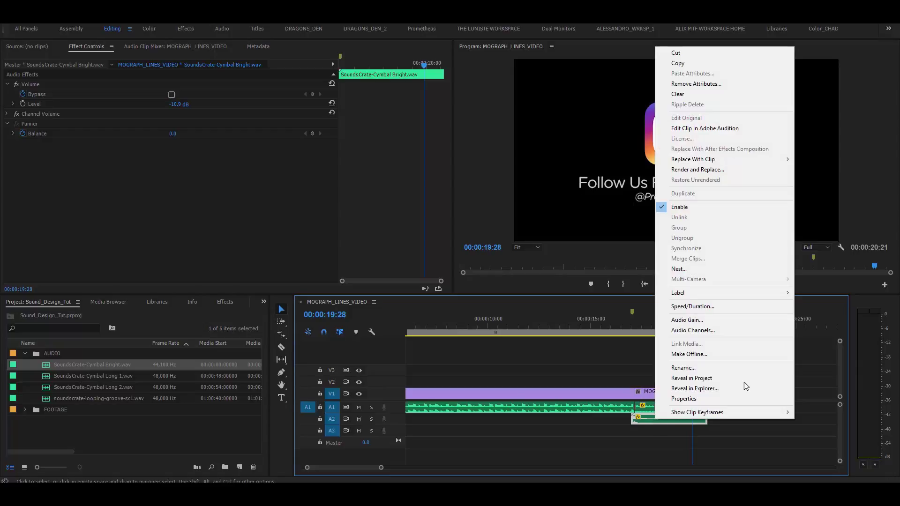
click(764, 306)
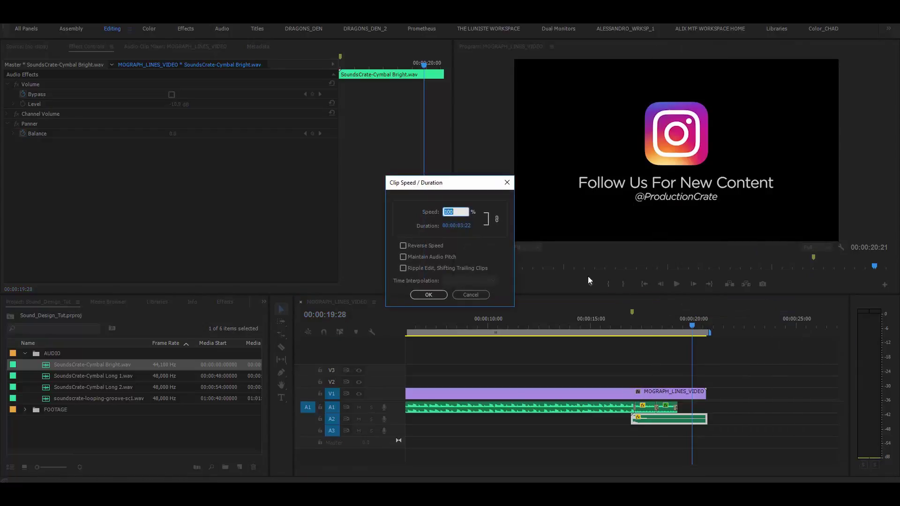
click(445, 246)
click(428, 294)
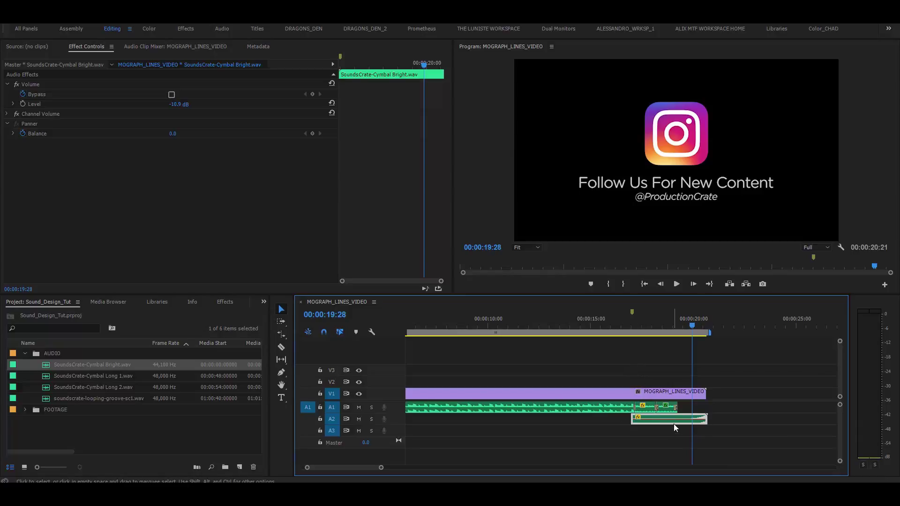
Slide the reversed cymbal earlier on A2, solo A1, and preview the build's timing
drag(673, 423, 602, 403)
click(630, 328)
drag(630, 328, 610, 325)
click(371, 407)
key(space)
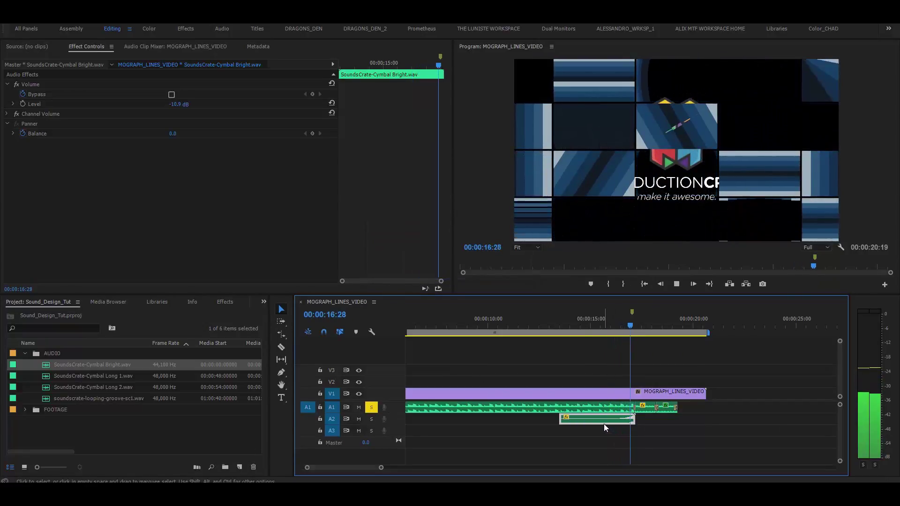
Nudge the cymbal 6 frames earlier so it ends near 17 seconds, then replay zoomed out
drag(604, 420, 597, 419)
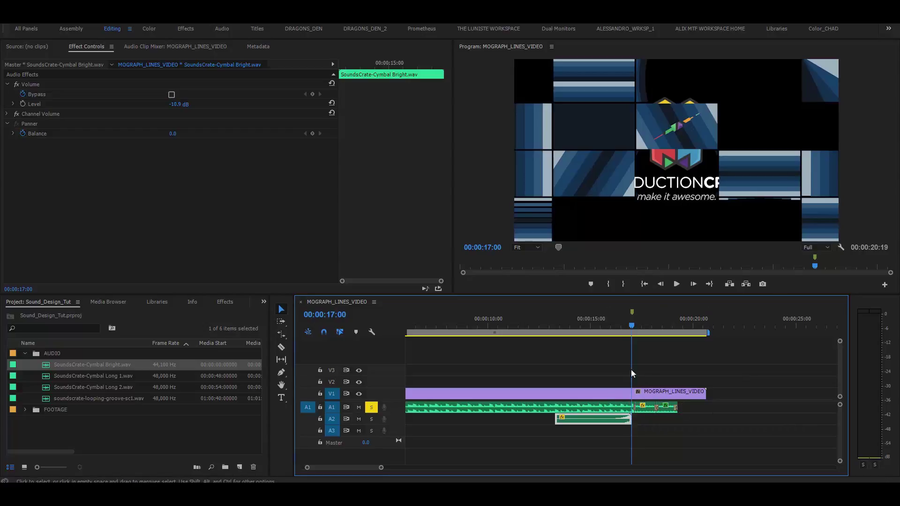
click(528, 319)
key(minus)
key(space)
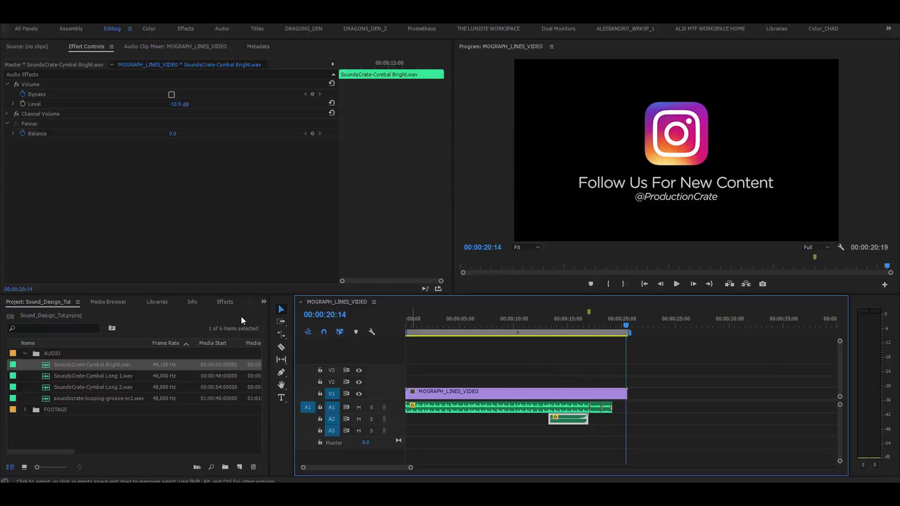
Apply a 'low' search's Lowpass (2654.3 Hz cutoff) to the reversed cymbal and play it from about 10 seconds
click(226, 303)
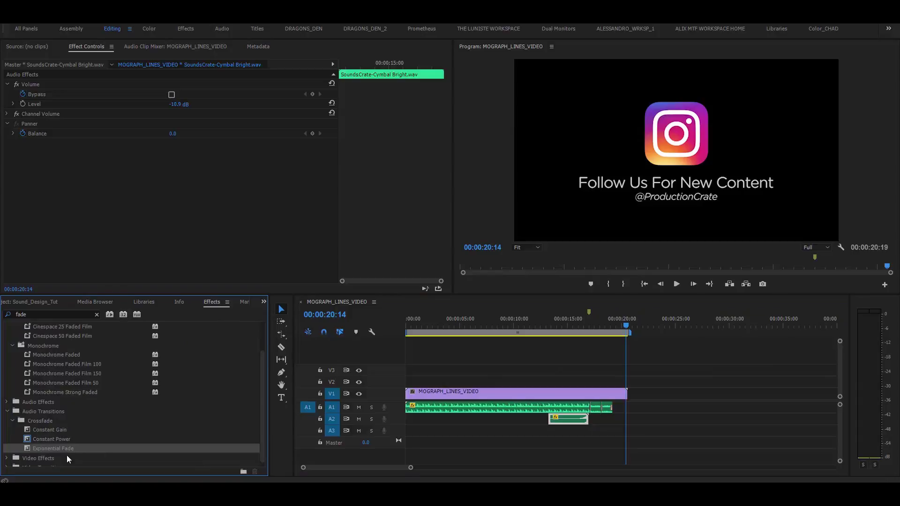
text(low)
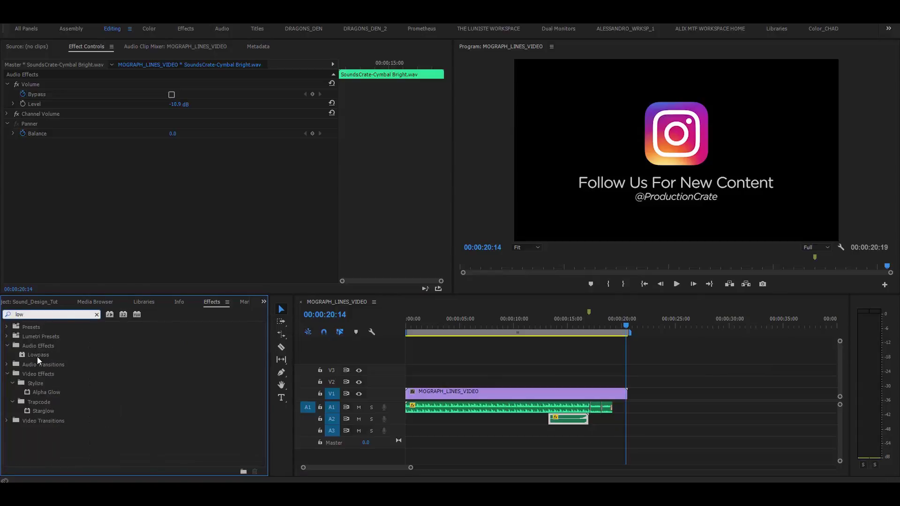
drag(39, 359, 540, 407)
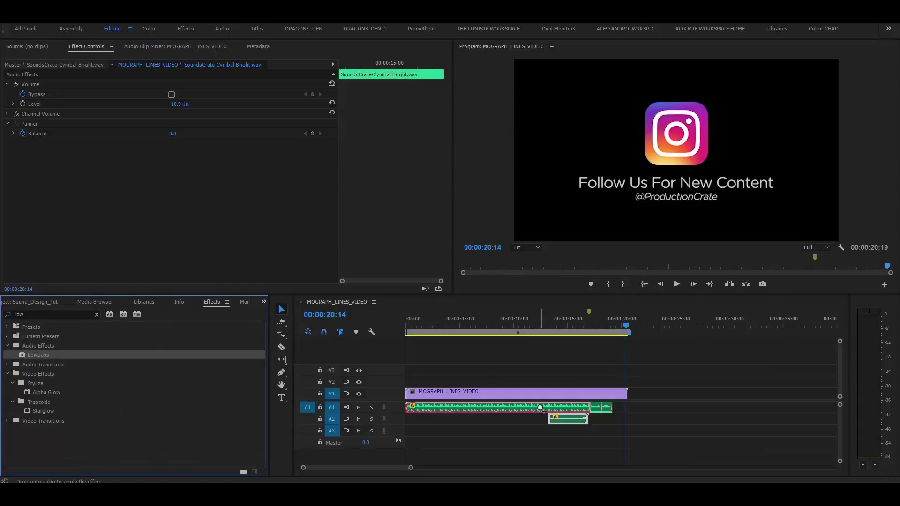
click(558, 330)
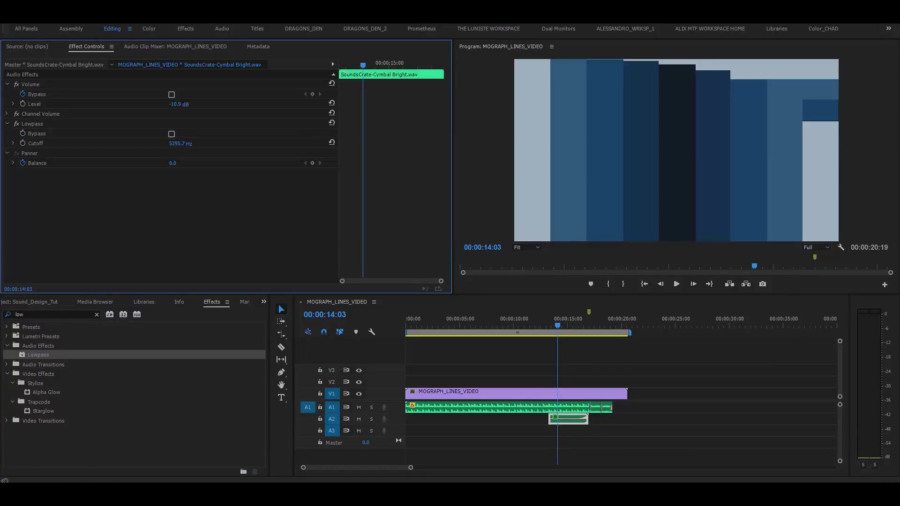
click(516, 320)
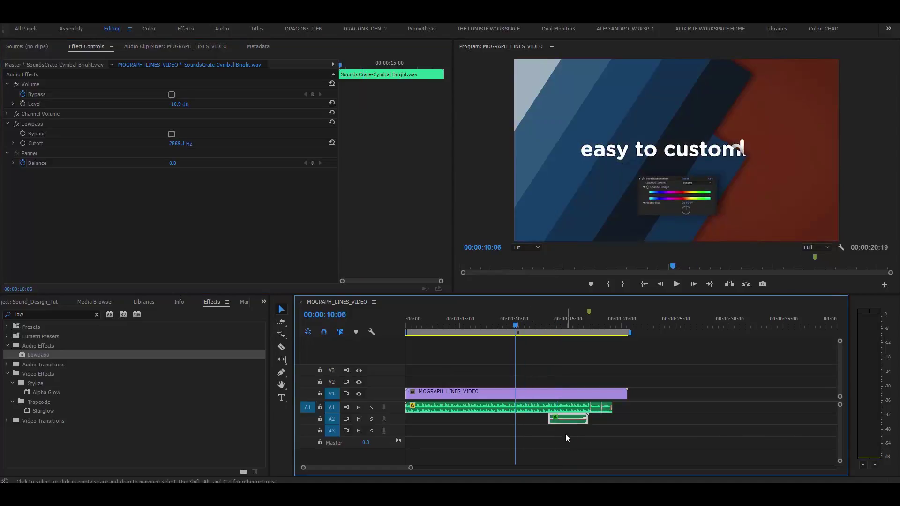
key(space)
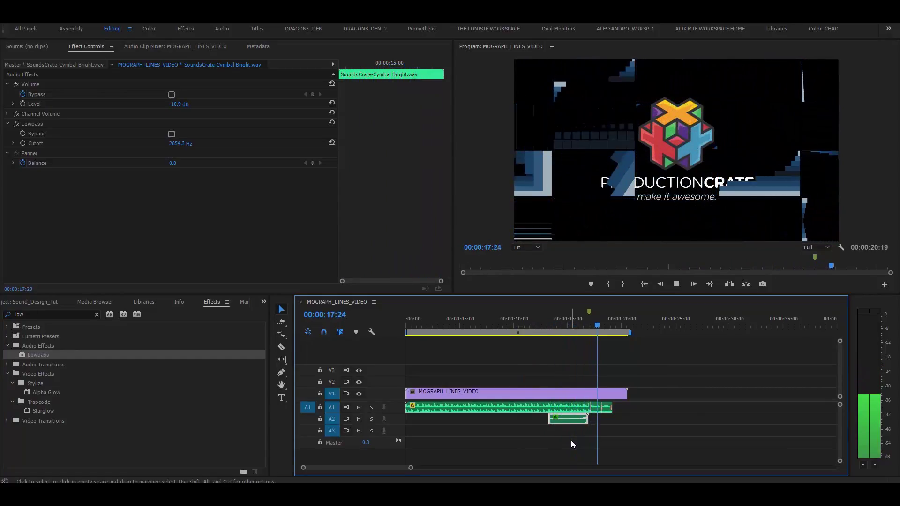
key(space)
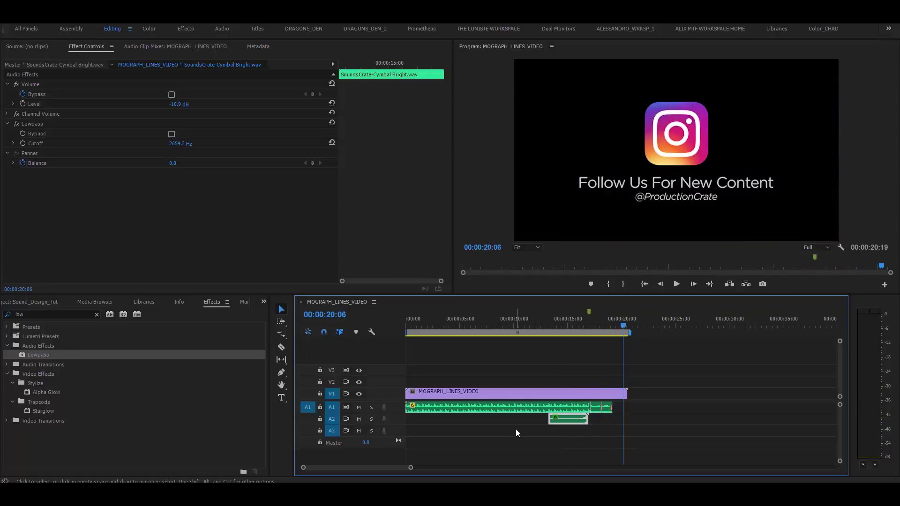